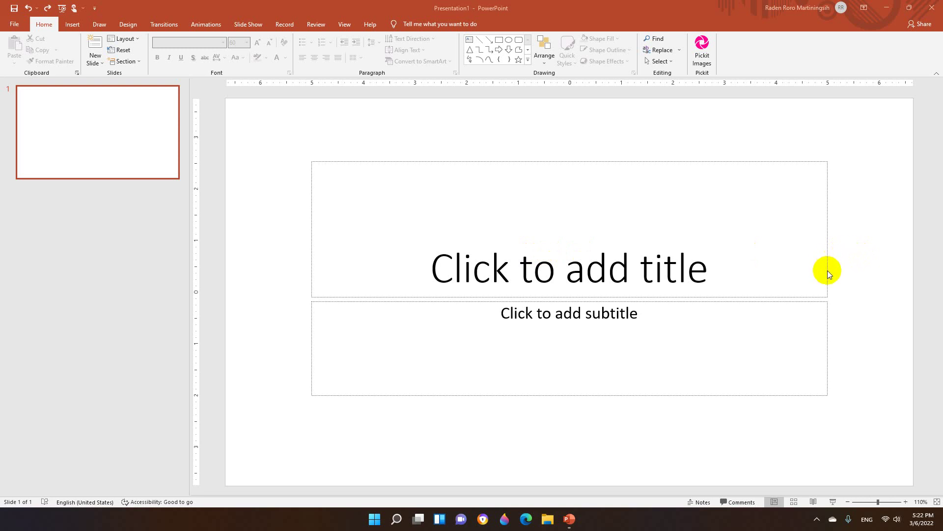
Delete the title and subtitle placeholders from slide 1
click(754, 161)
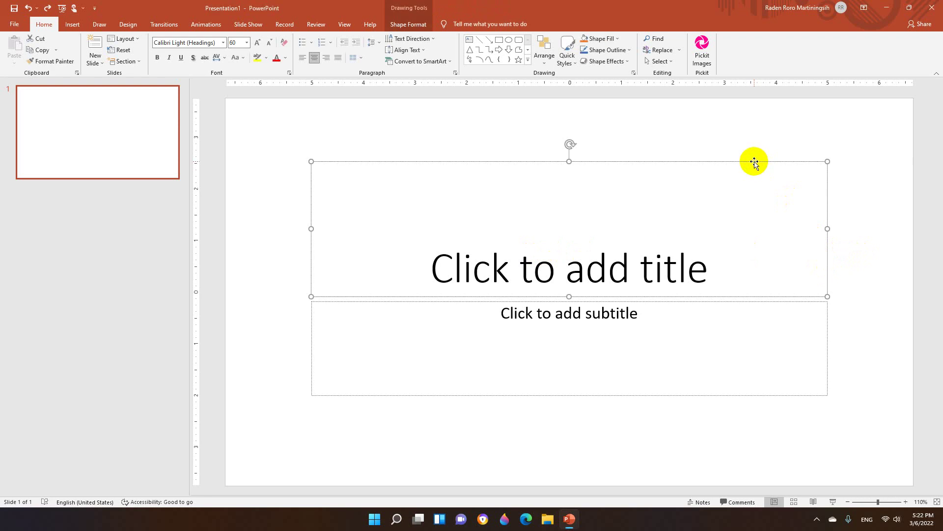
key(Delete)
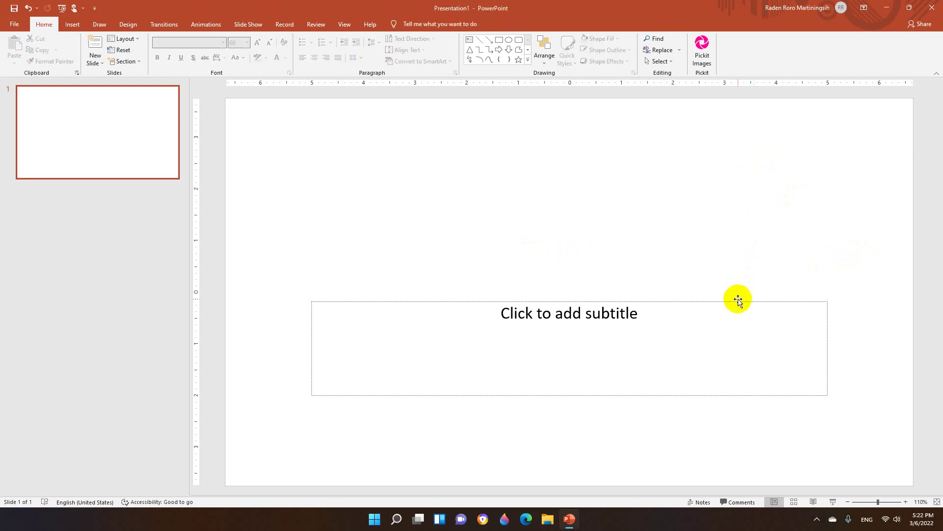
click(738, 300)
key(Delete)
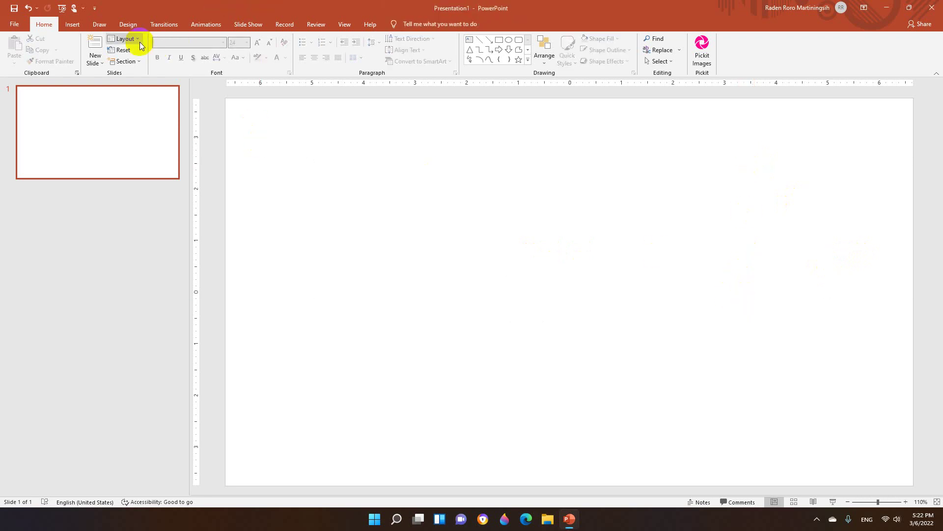
Draw a small white rectangle with a black outline below centre and place a copy beside it
click(73, 24)
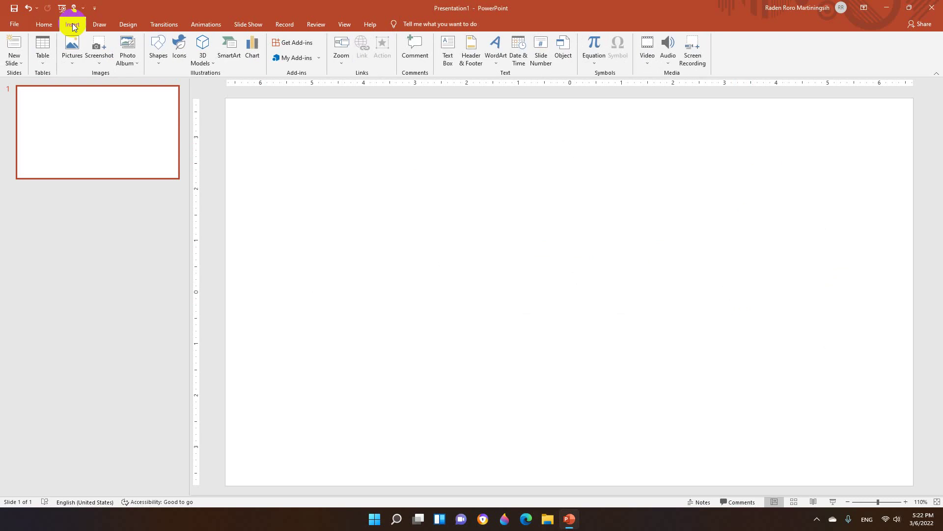
click(159, 46)
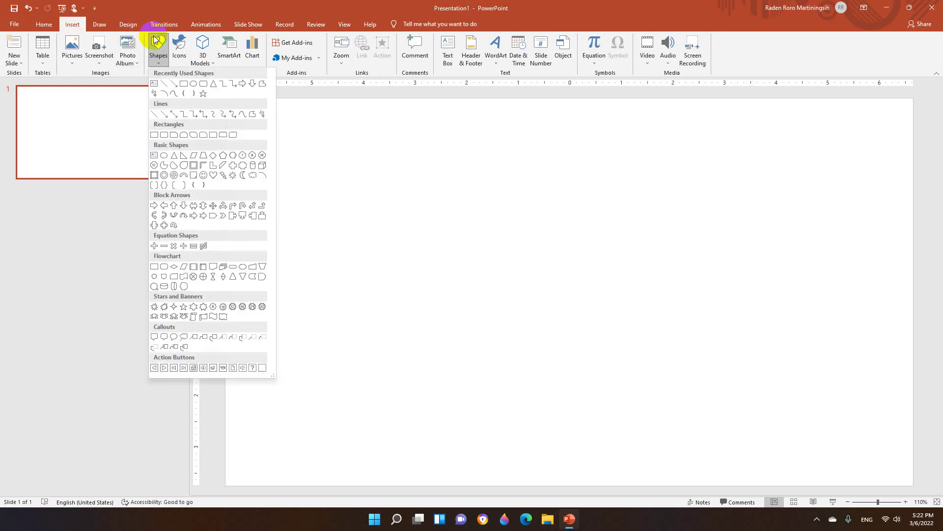
click(183, 86)
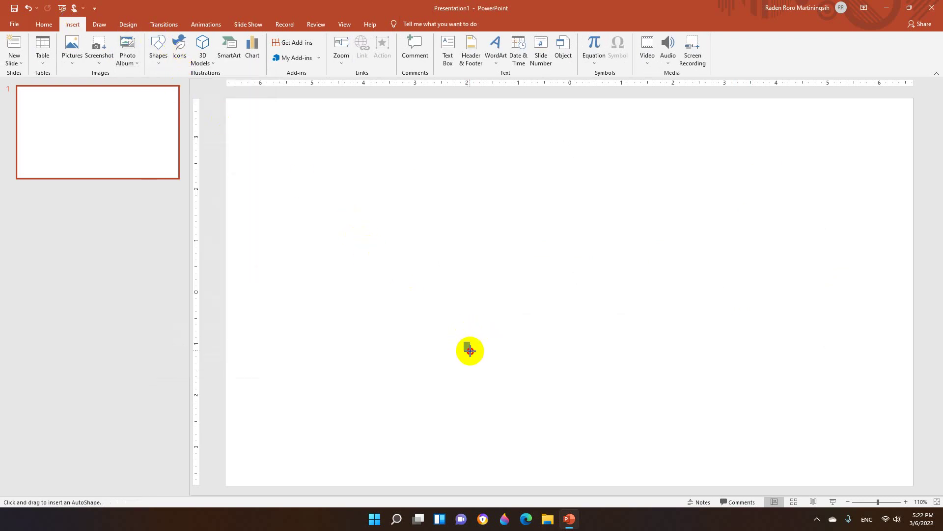
drag(470, 351, 485, 357)
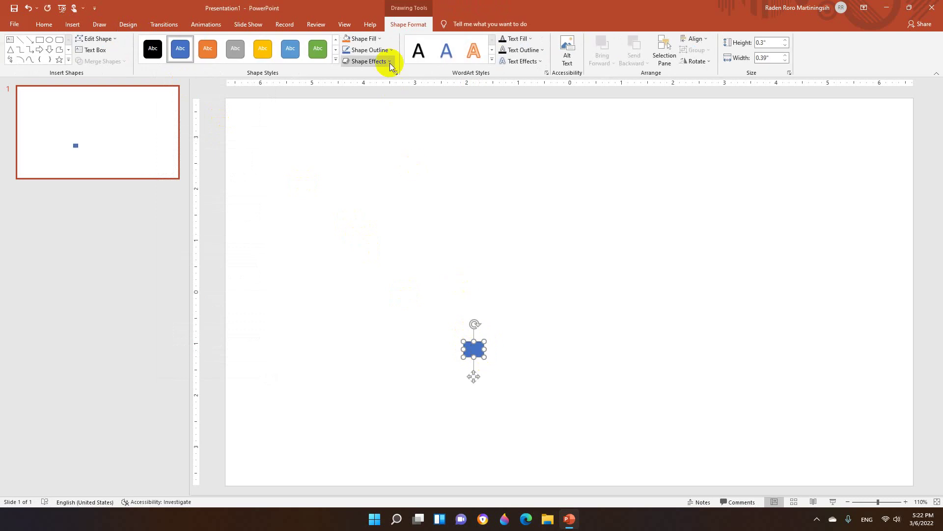
click(378, 42)
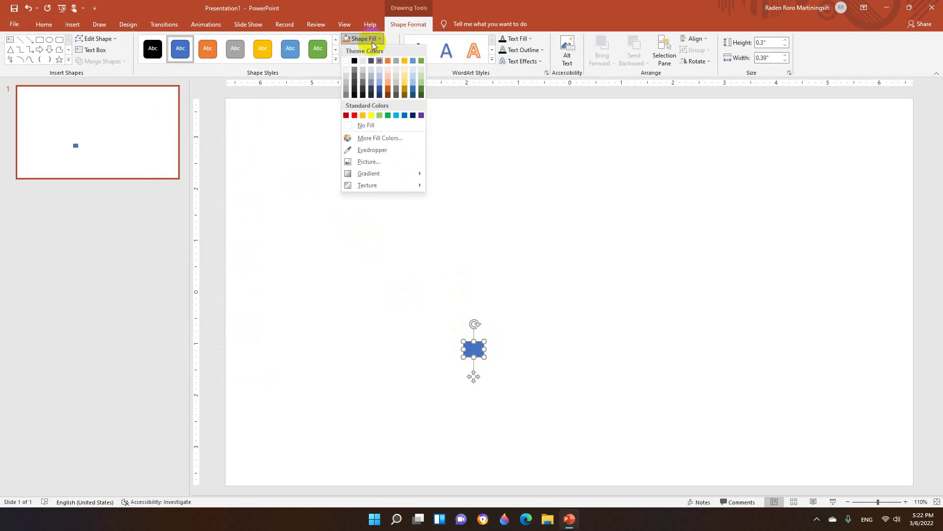
click(347, 61)
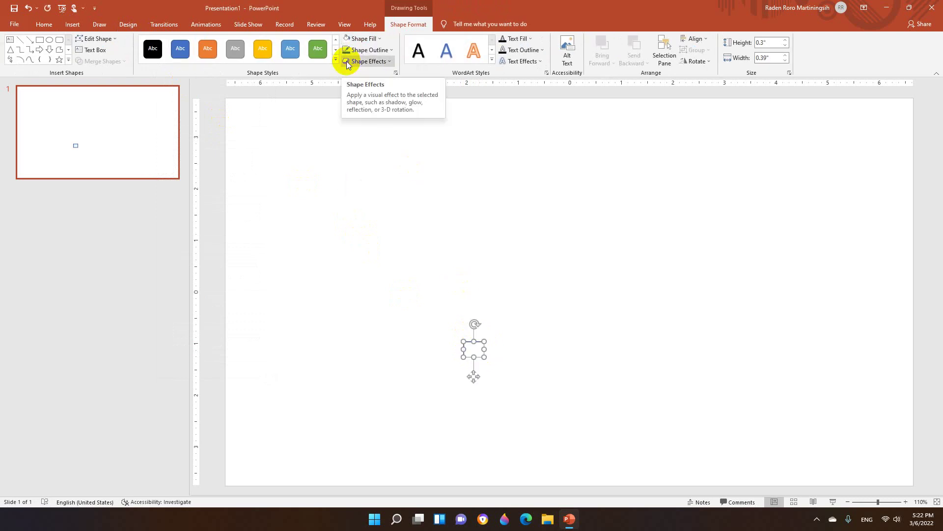
click(358, 50)
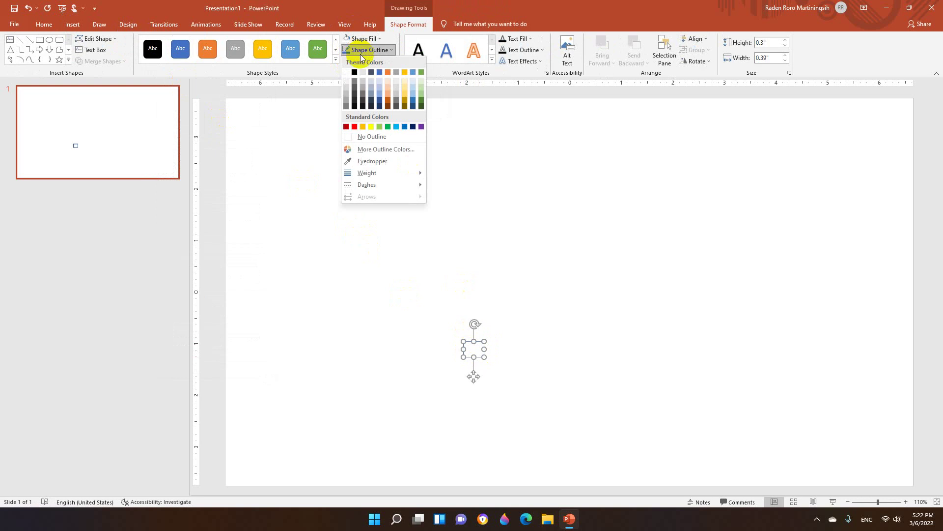
click(355, 74)
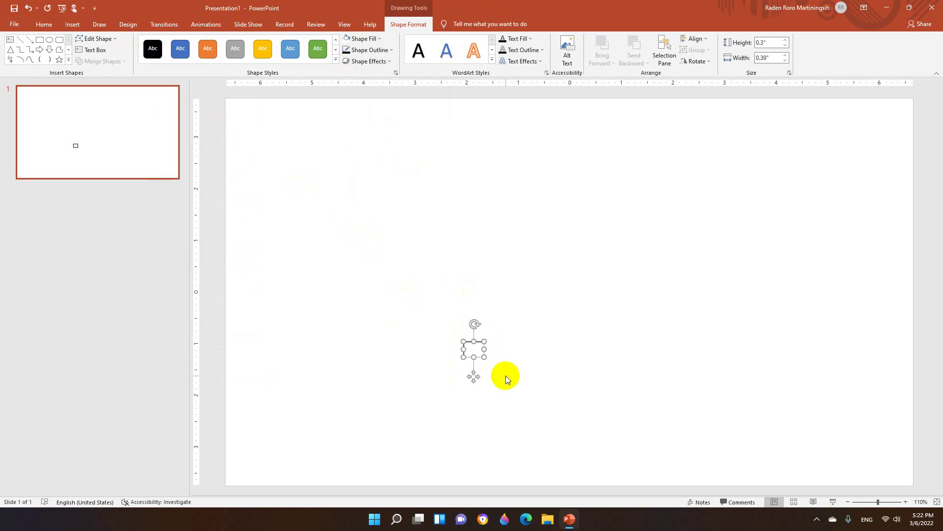
key(ctrl+v)
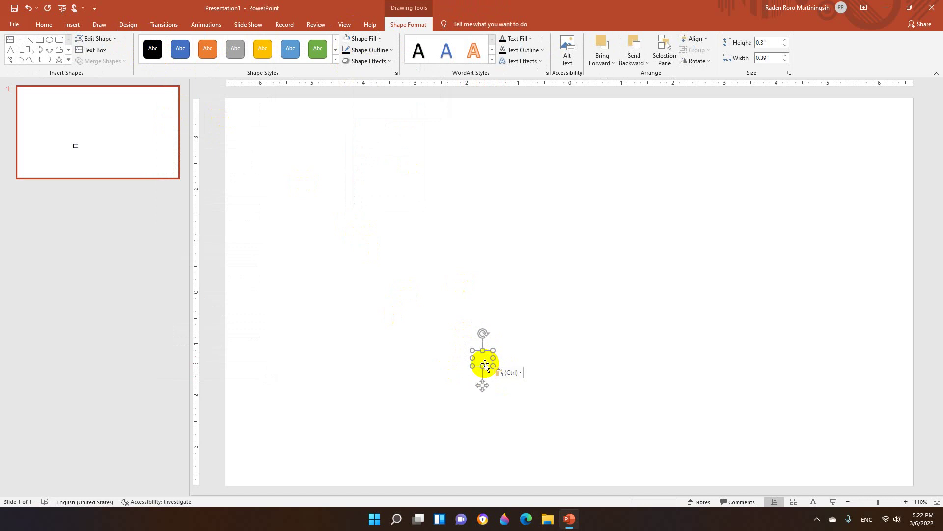
drag(489, 362, 514, 355)
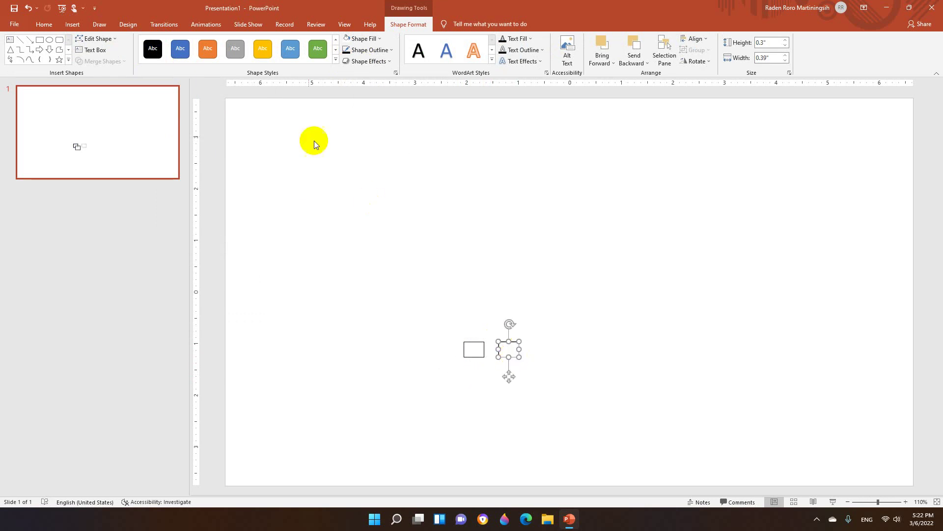
Draw a black oval shoe under the left rectangle and copy it under the right one
click(70, 25)
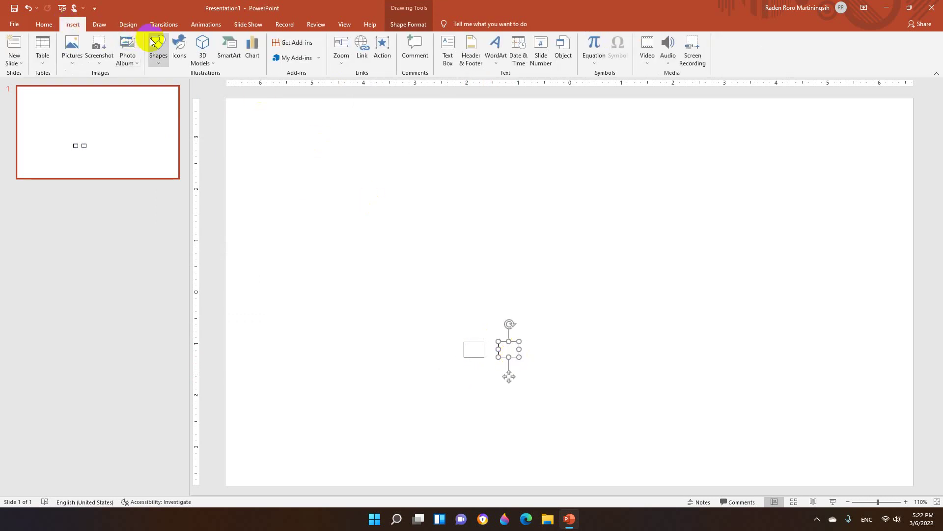
click(158, 49)
click(195, 84)
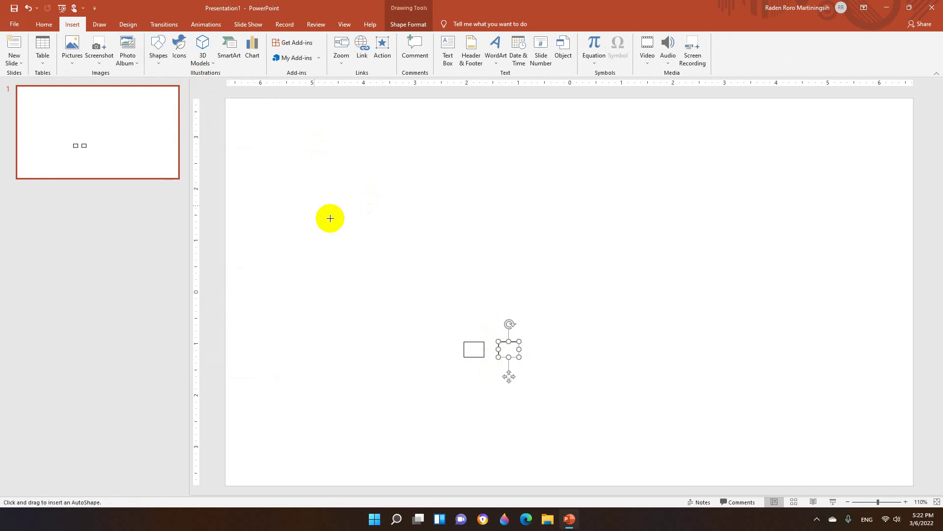
drag(465, 355, 488, 370)
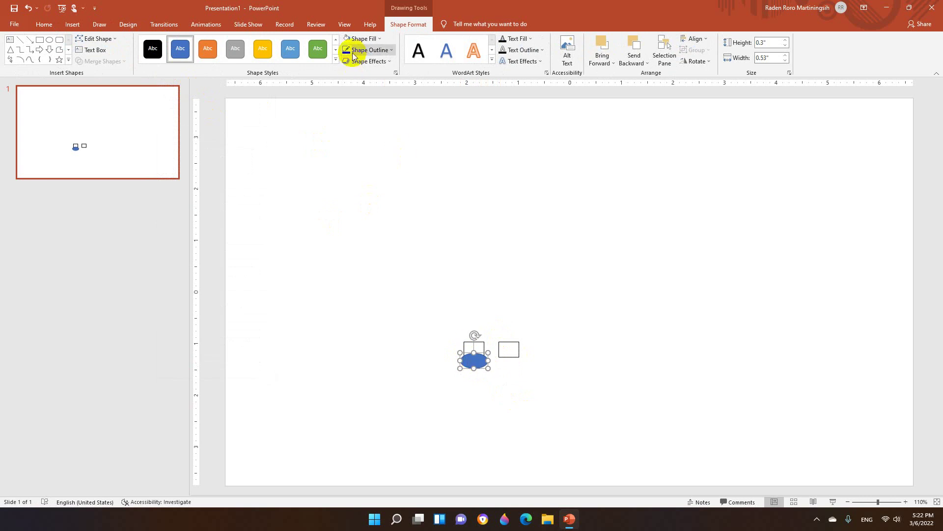
click(362, 39)
click(354, 60)
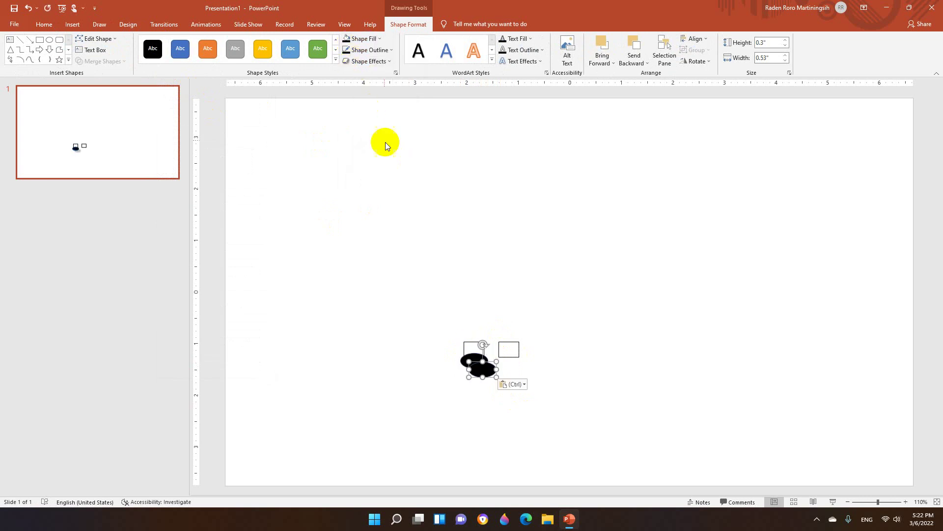
drag(475, 361, 509, 363)
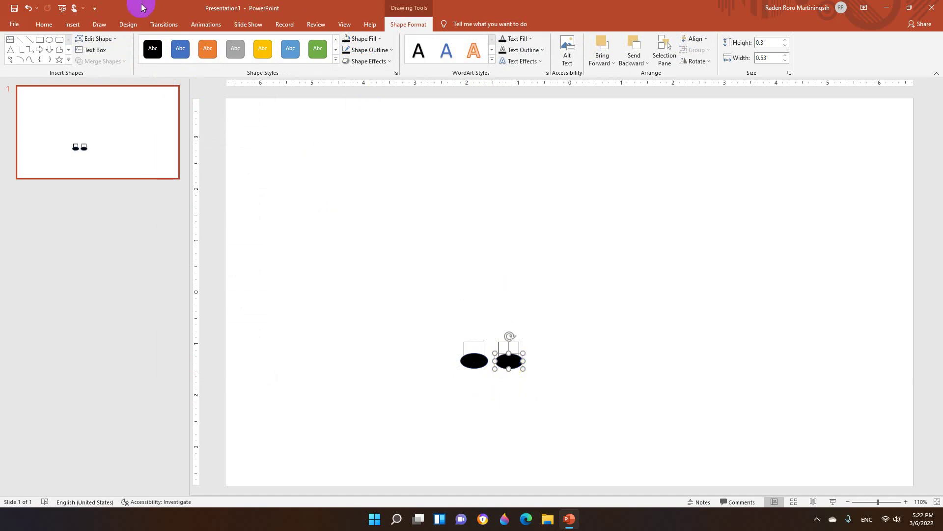
click(74, 24)
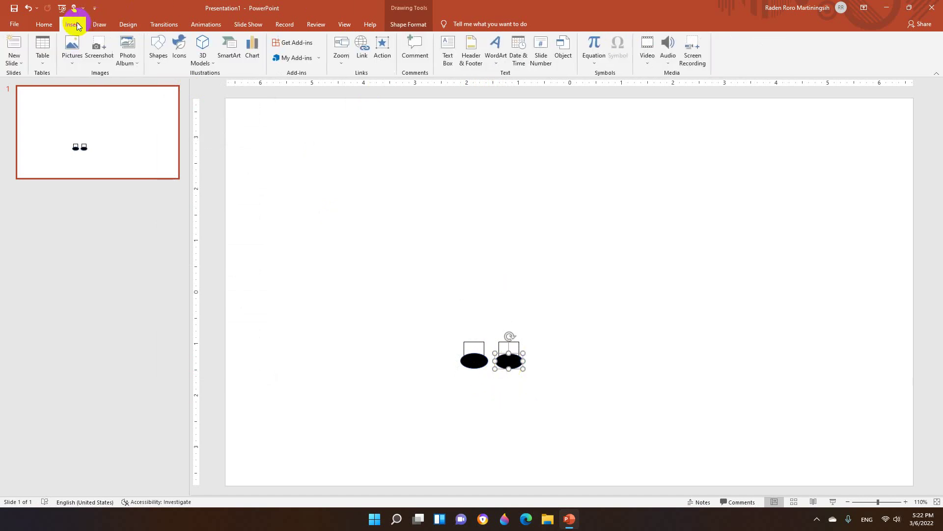
Draw a tall medium-blue rectangle leg above the left shoe and copy it to the right
click(157, 50)
click(195, 84)
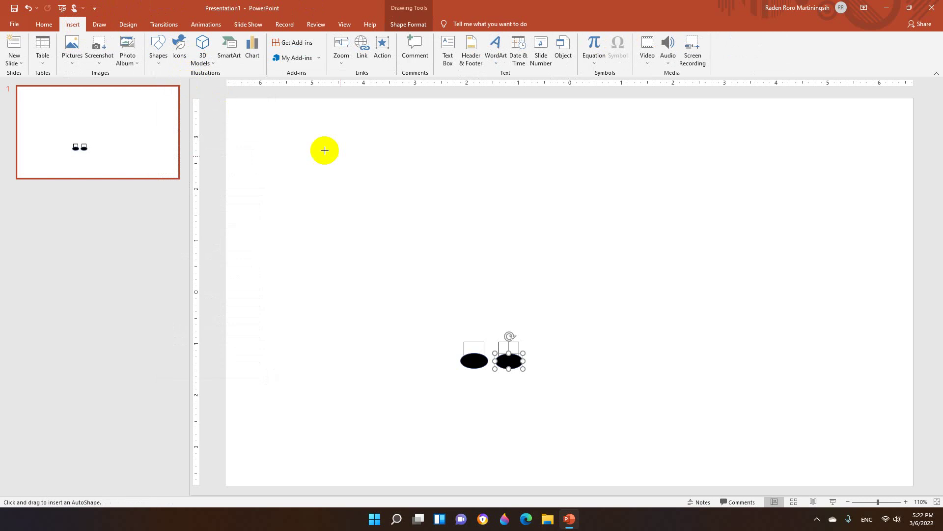
drag(460, 283, 489, 348)
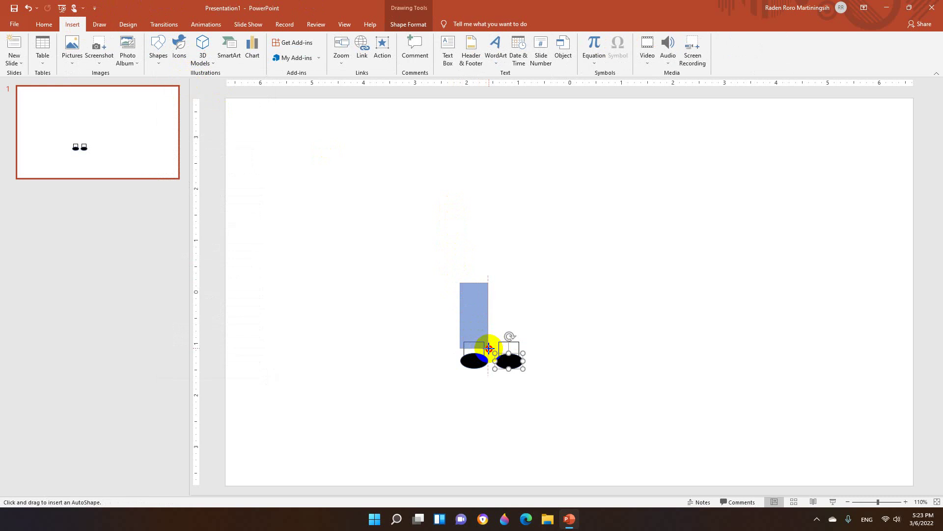
drag(489, 347, 488, 348)
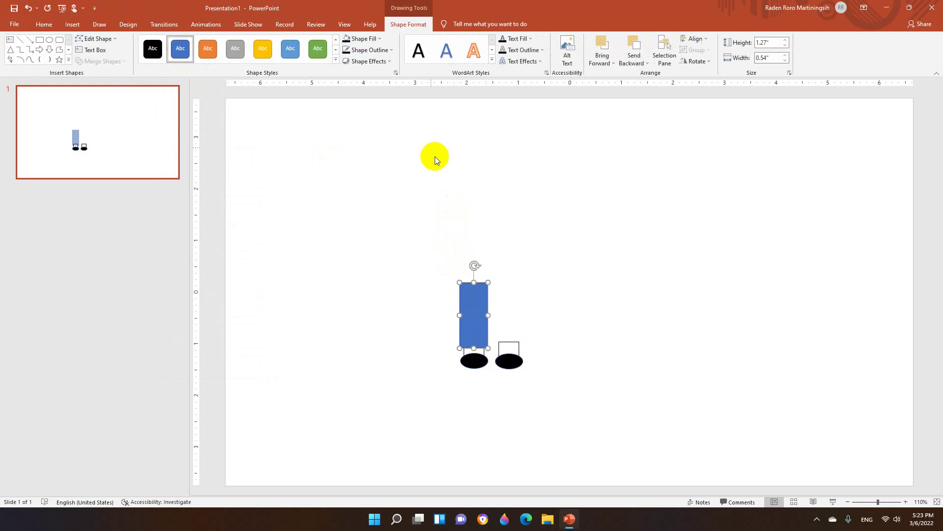
click(364, 38)
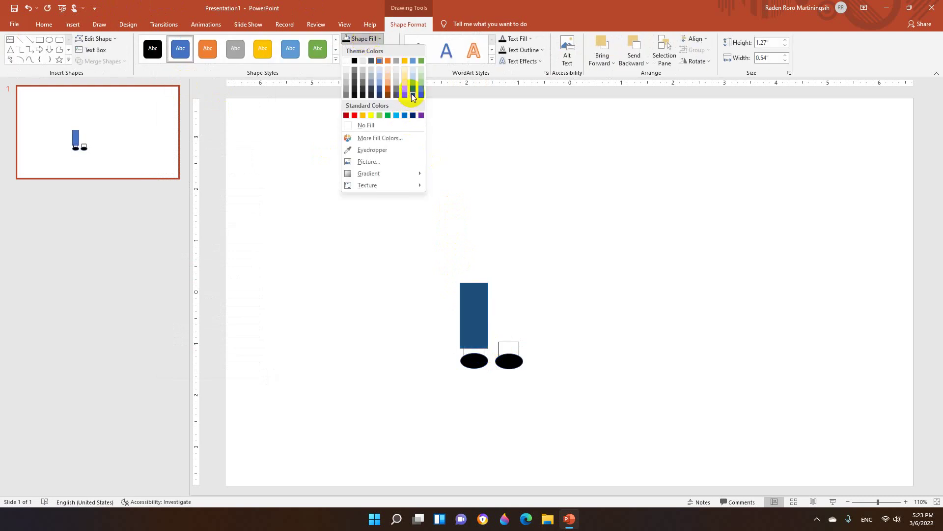
key(Escape)
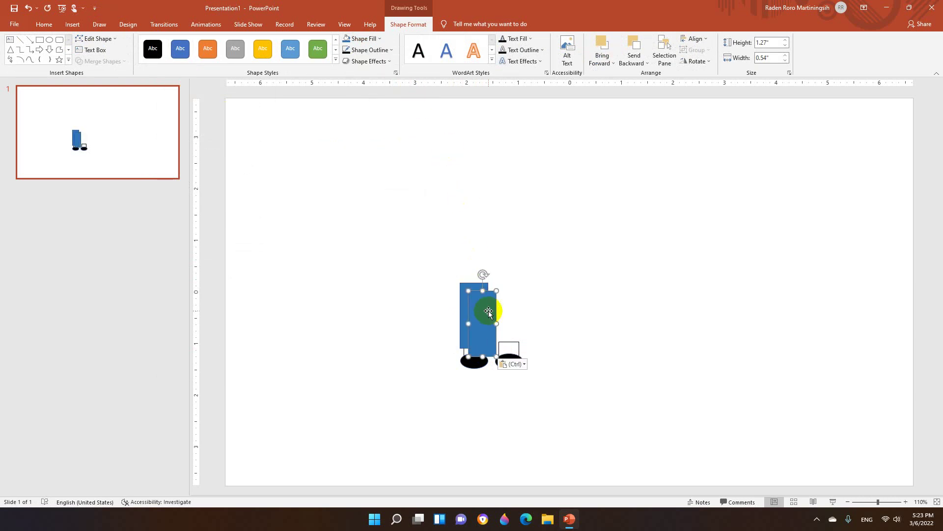
ctrl+drag(488, 310, 513, 302)
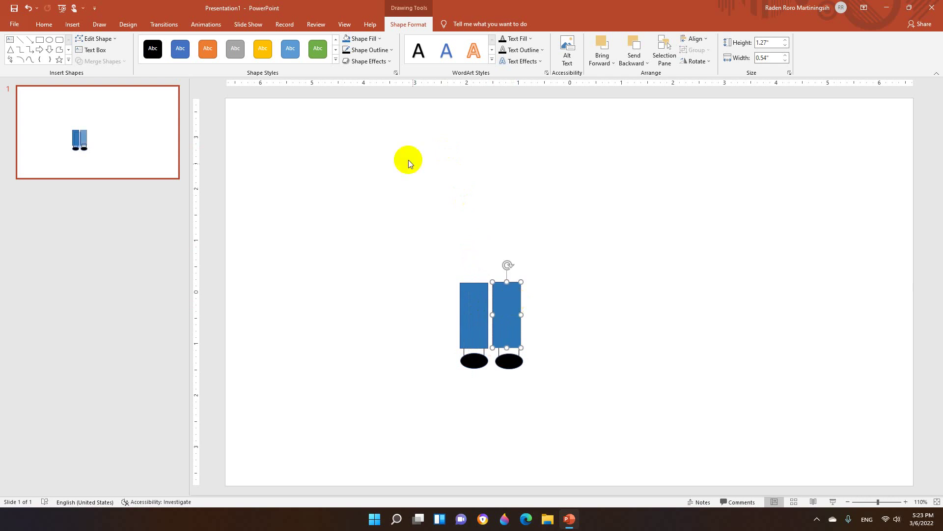
click(73, 25)
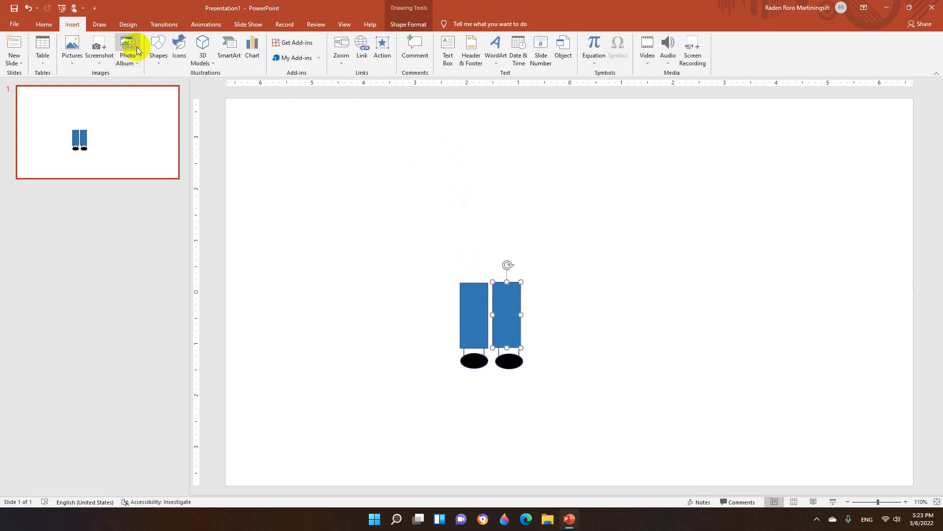
Draw a trapezoid torso spanning both legs, fill it light blue, and seat it on the trousers
click(156, 49)
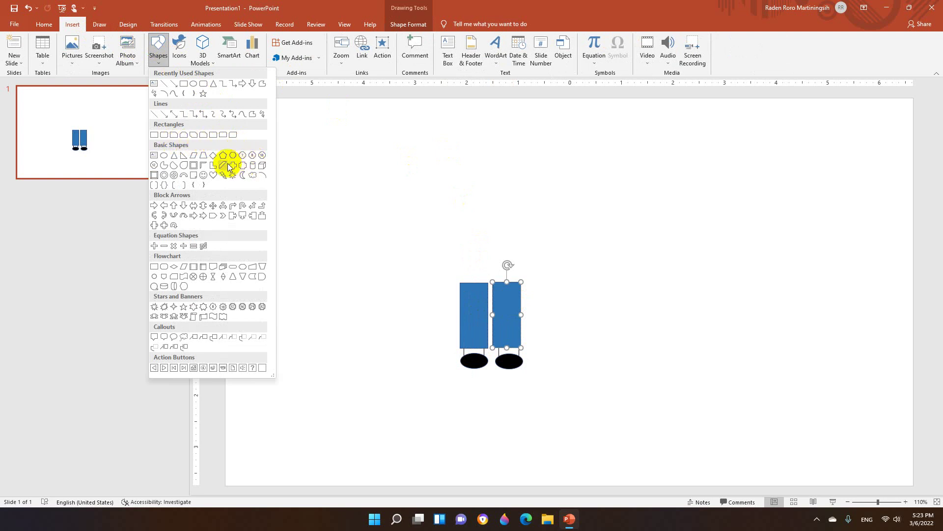
click(202, 156)
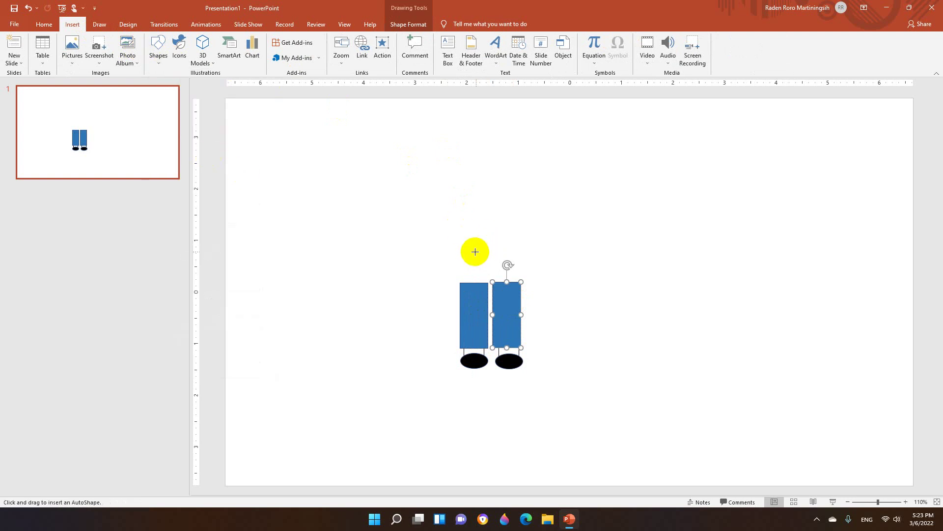
mouse_move(467, 248)
mouse_down()
mouse_move(531, 299)
mouse_move(505, 276)
mouse_up()
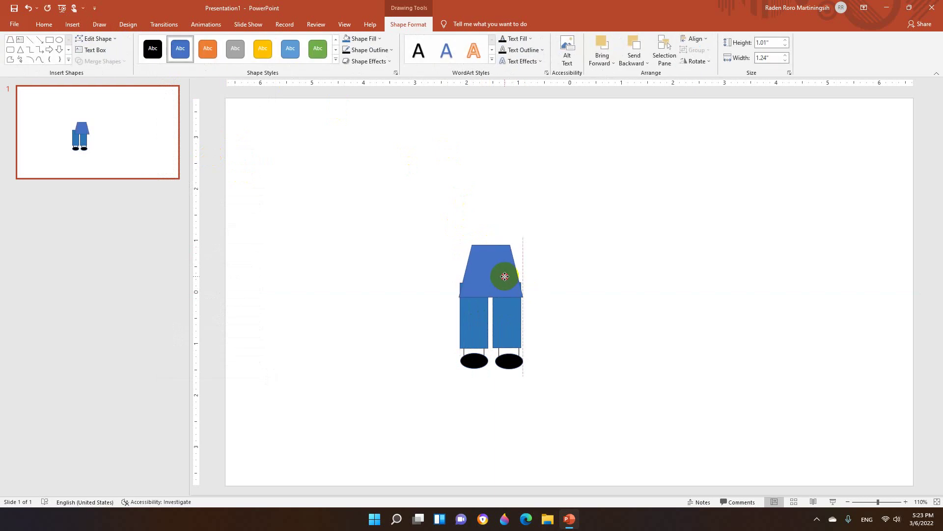
drag(522, 271, 503, 273)
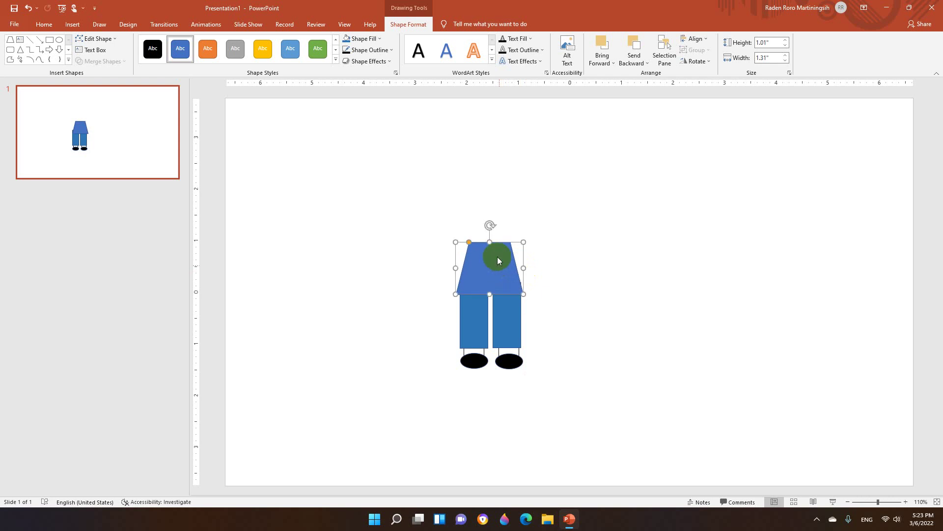
click(362, 38)
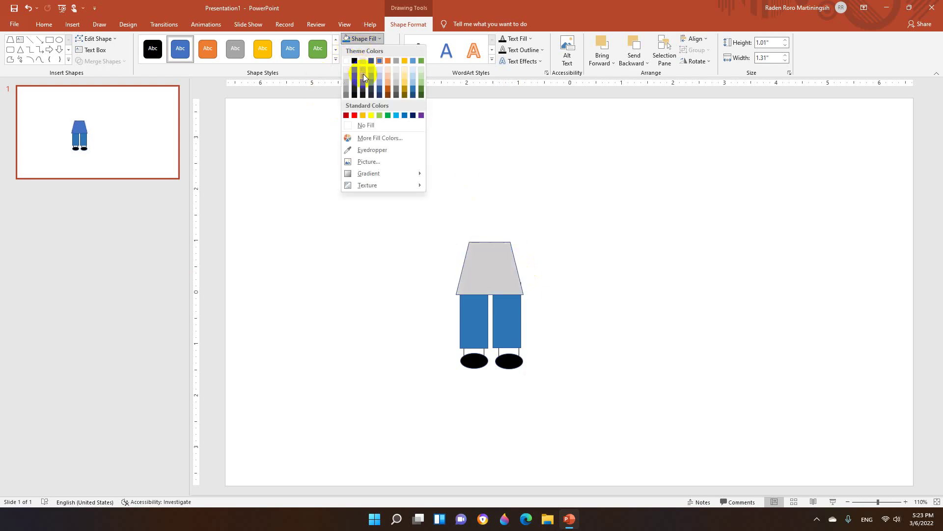
click(378, 85)
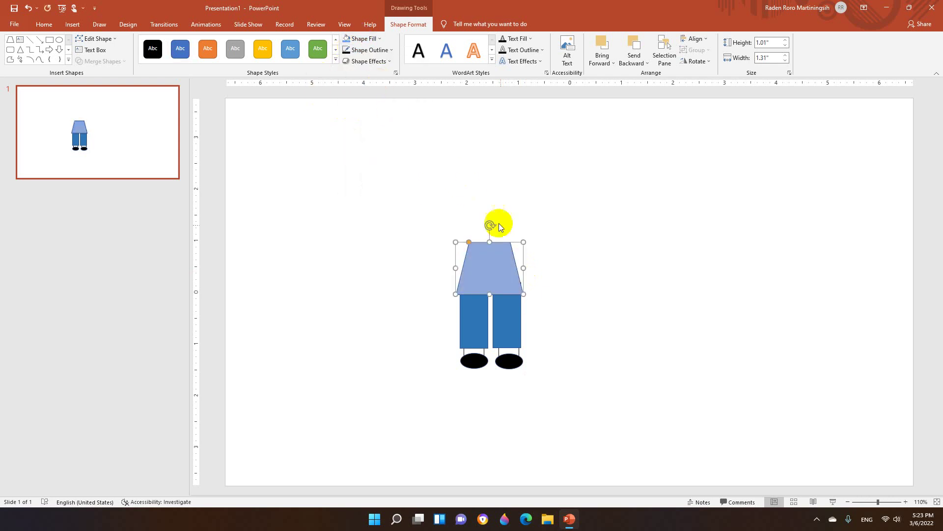
drag(522, 266, 496, 262)
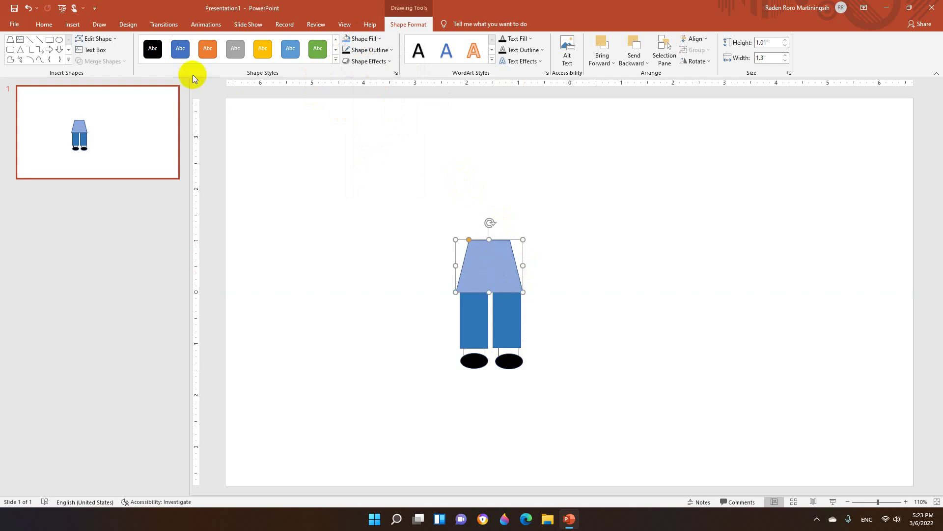
Draw a slim rectangle sleeve and move it onto the shirt's right shoulder
click(73, 25)
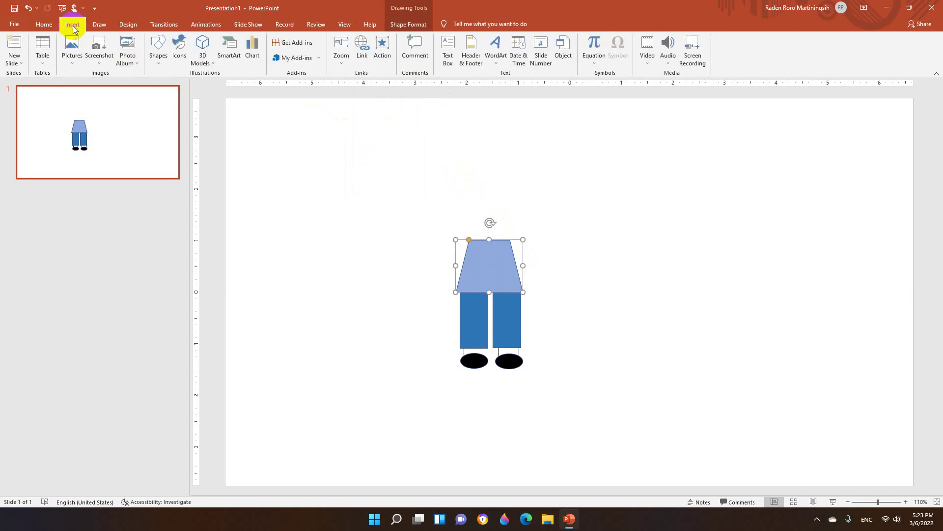
click(157, 49)
click(195, 87)
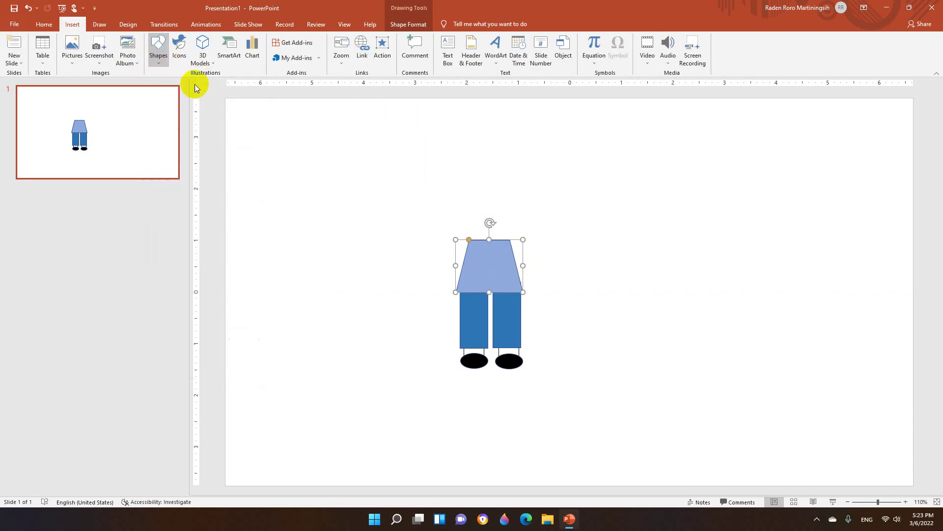
mouse_move(480, 230)
mouse_down()
mouse_move(498, 260)
mouse_move(492, 268)
mouse_move(480, 224)
mouse_up()
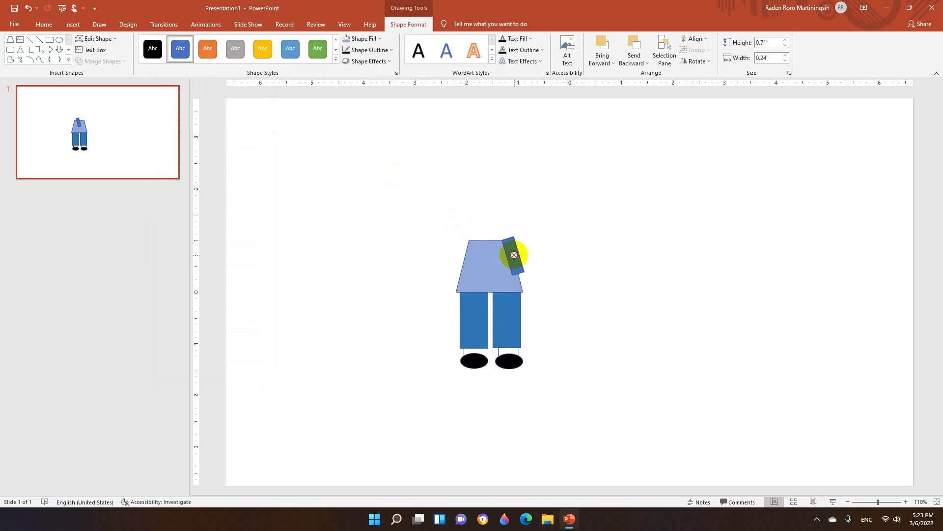
mouse_move(486, 248)
mouse_down()
mouse_move(513, 254)
mouse_move(500, 226)
mouse_up()
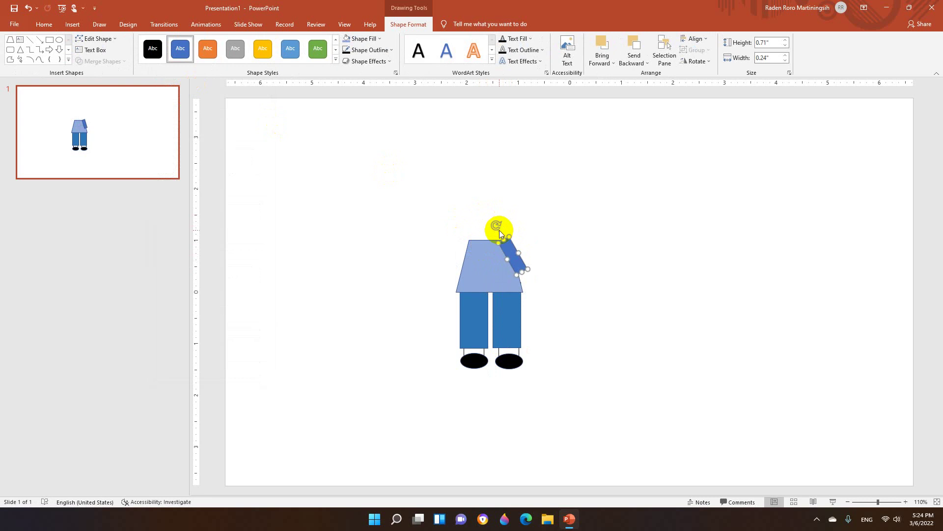
Draw a small light-gold outlined heart hand beside the shirt and place a copy on the right
click(74, 25)
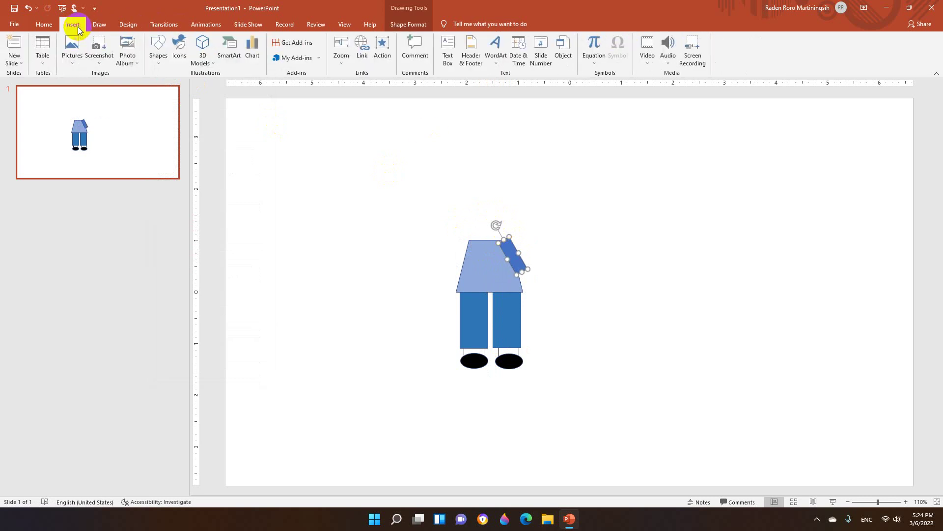
click(158, 49)
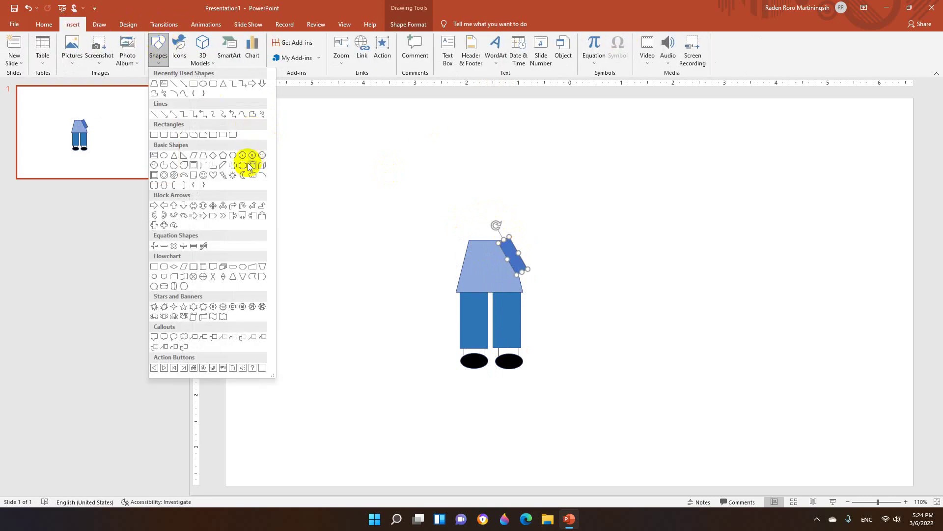
click(213, 175)
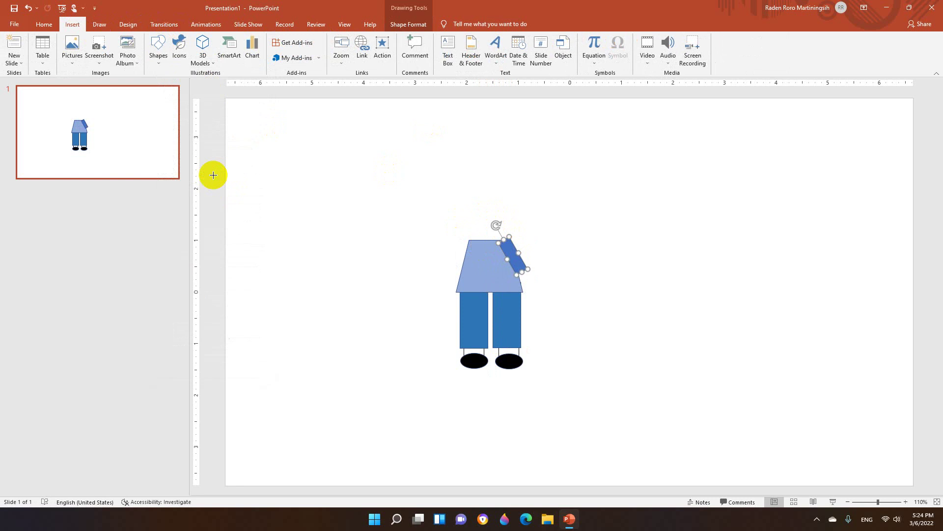
mouse_move(438, 261)
mouse_down()
mouse_move(455, 279)
mouse_move(440, 296)
mouse_move(448, 272)
mouse_up()
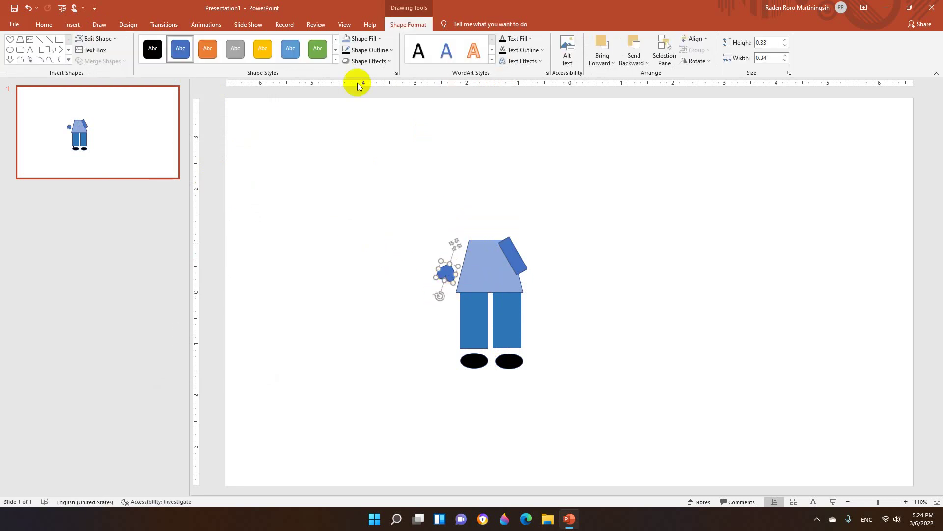
click(362, 38)
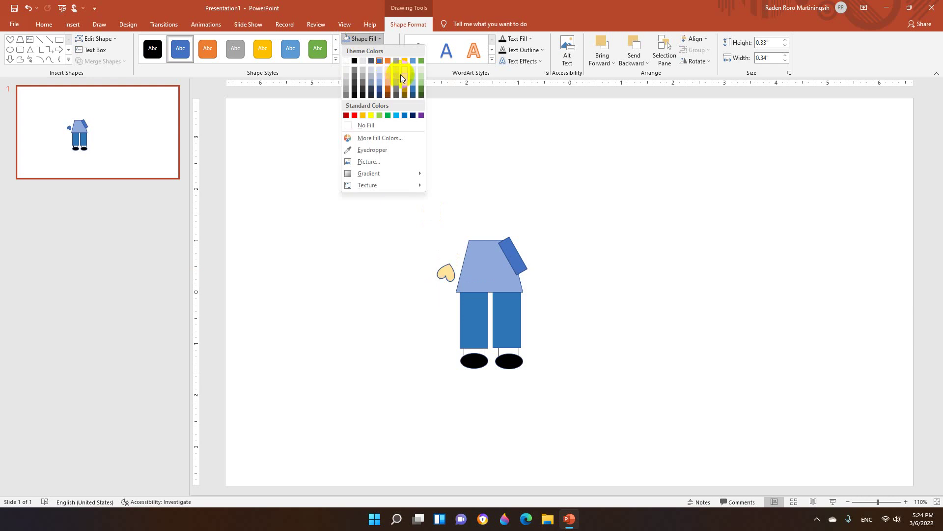
click(403, 75)
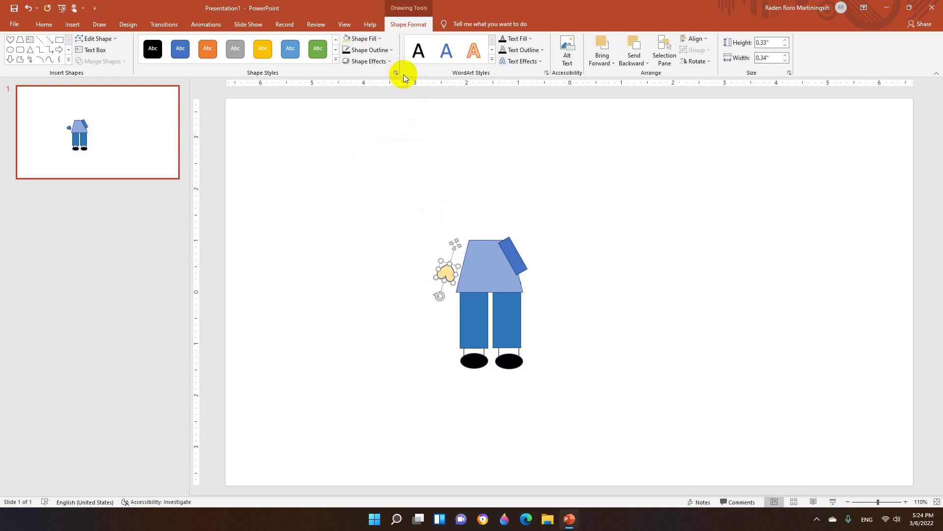
click(370, 48)
click(352, 72)
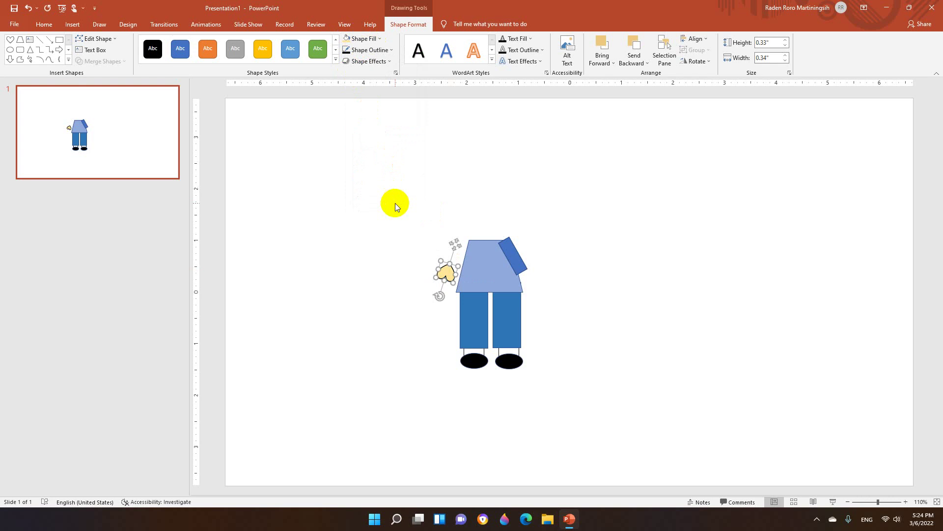
key(ctrl+v)
drag(461, 284, 529, 284)
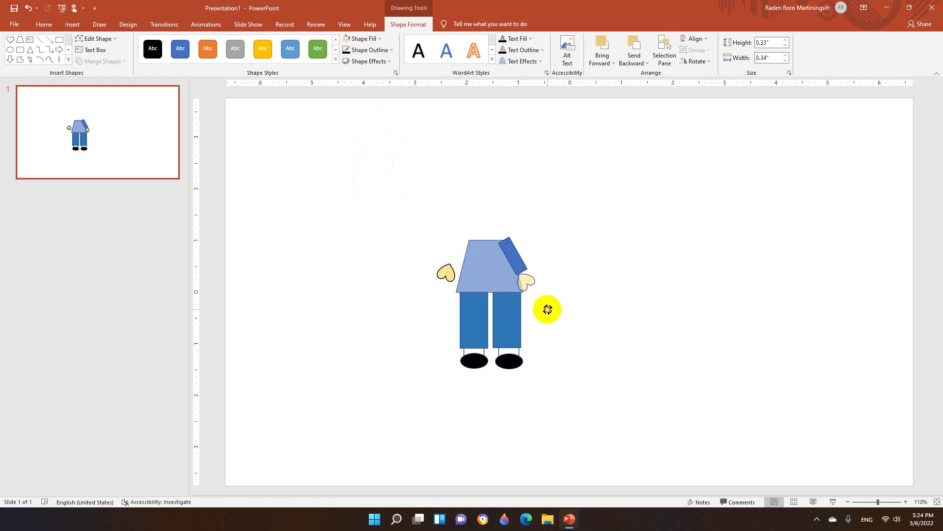
Duplicate the blue sleeve, rotating and placing the copy on the left shoulder
click(514, 251)
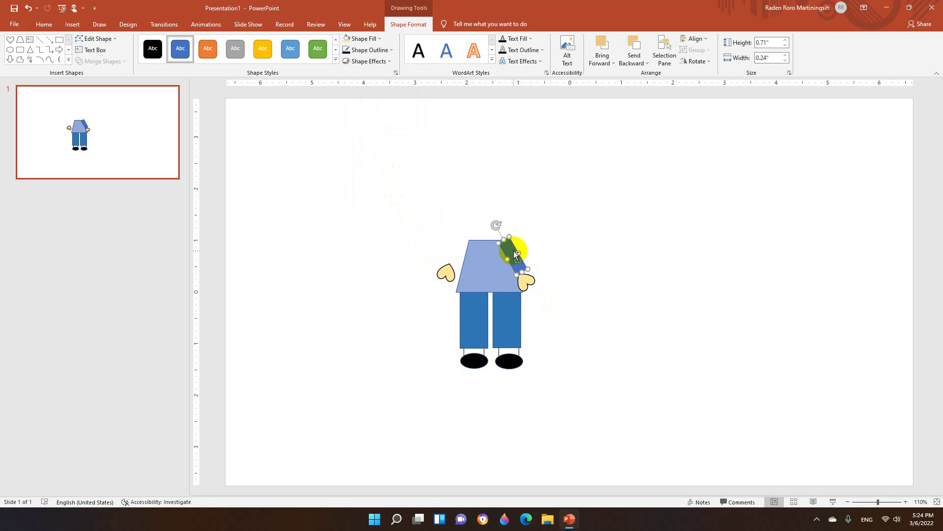
key(ctrl+c)
key(ctrl+v)
drag(514, 252, 518, 264)
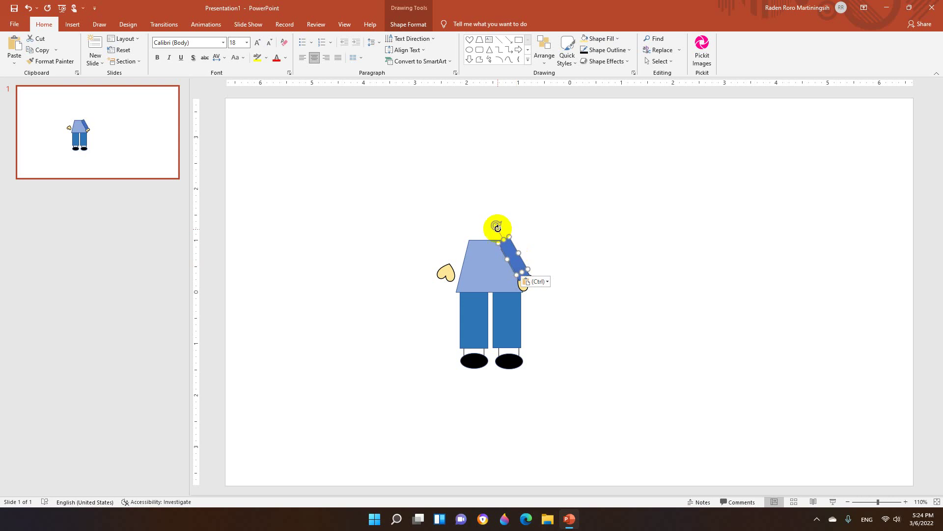
mouse_move(496, 224)
mouse_down()
mouse_move(512, 226)
mouse_move(464, 244)
mouse_move(480, 228)
mouse_move(453, 278)
mouse_up()
Adjust the hands and sleeves so each sleeve ends at a heart hand
click(522, 286)
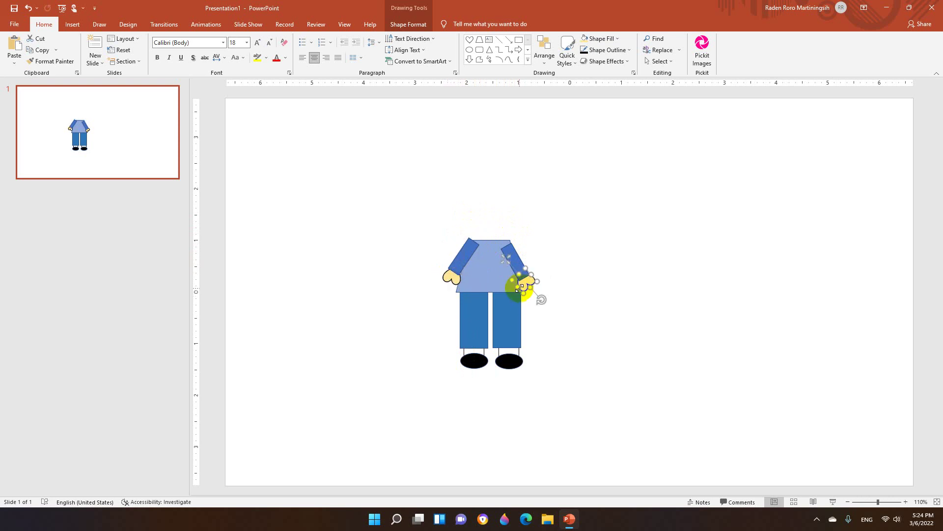
click(453, 279)
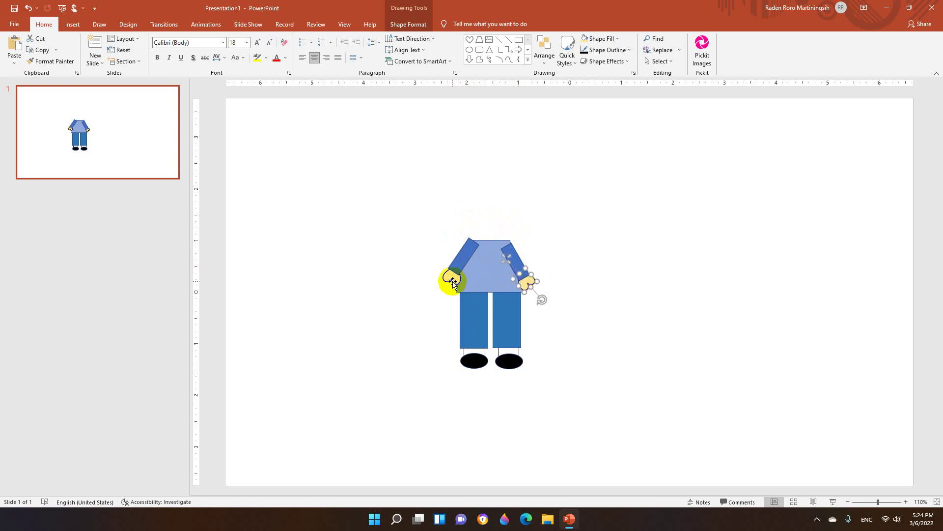
key(Delete)
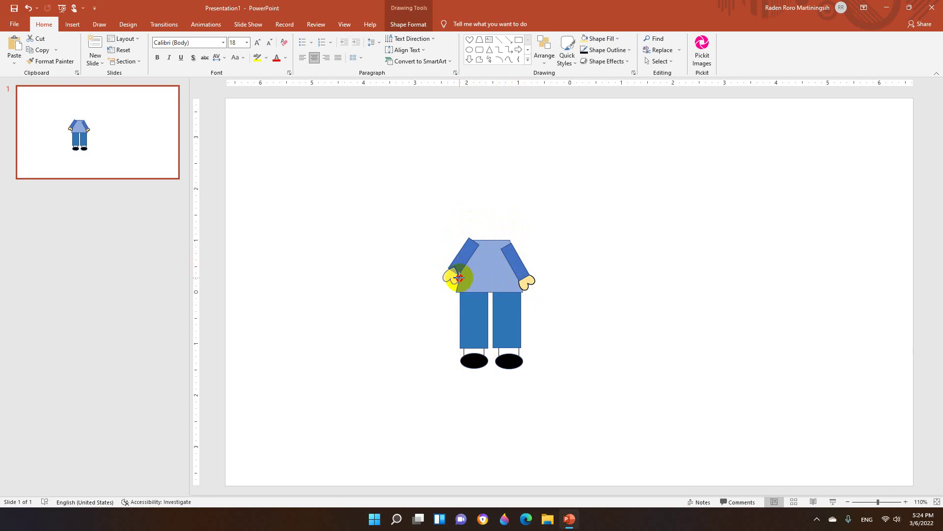
drag(459, 278, 466, 256)
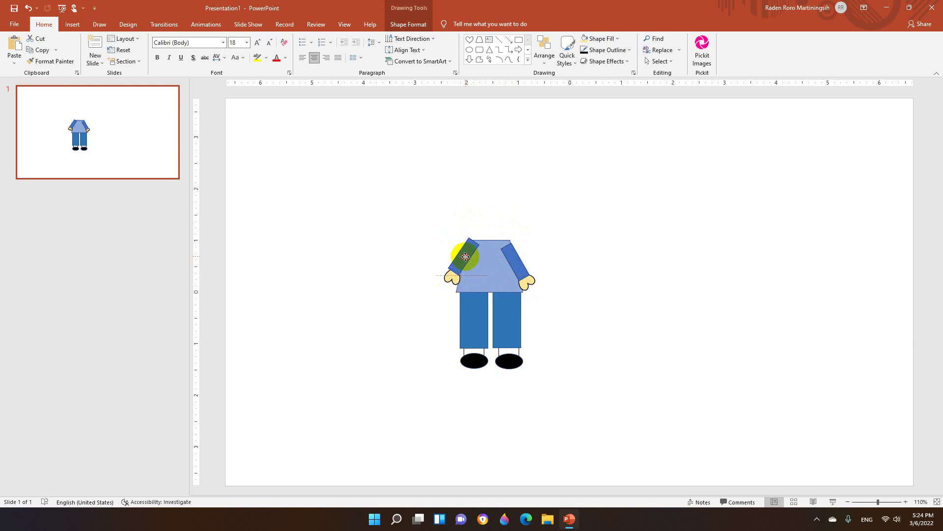
click(531, 179)
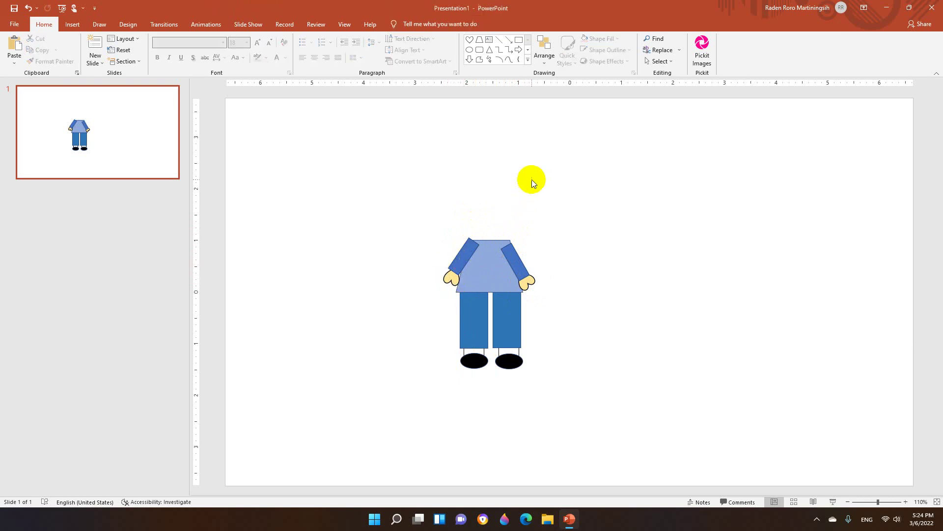
click(515, 253)
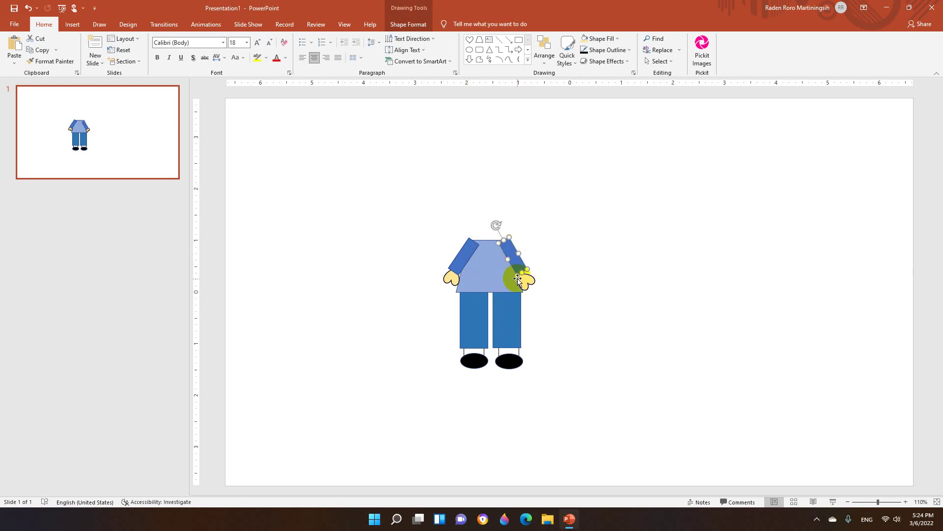
drag(524, 284, 523, 273)
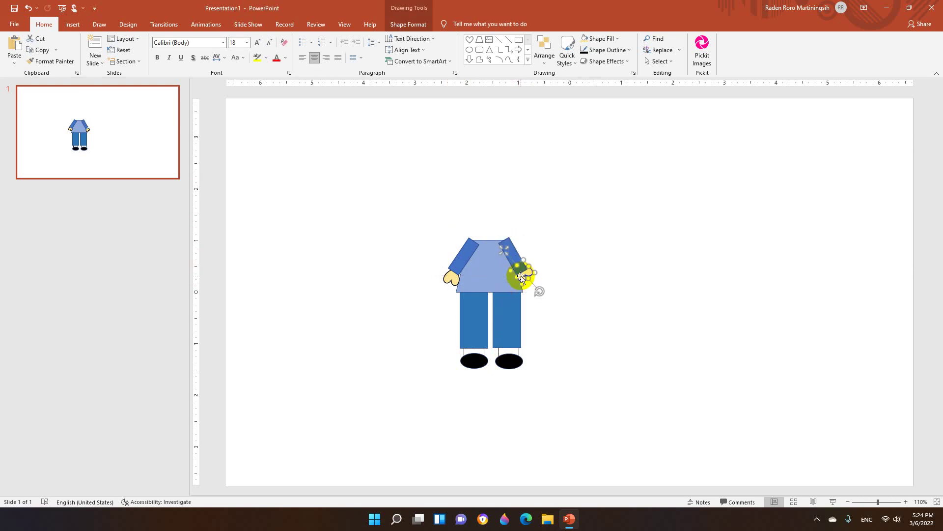
click(74, 25)
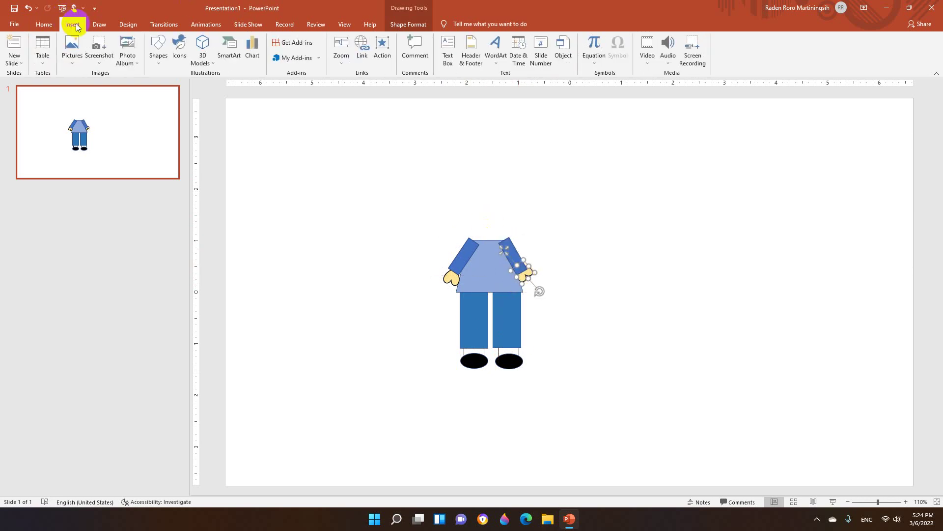
Draw a cream outlined oval head about 1.01" × 0.96" on the shirt's shoulders
click(157, 46)
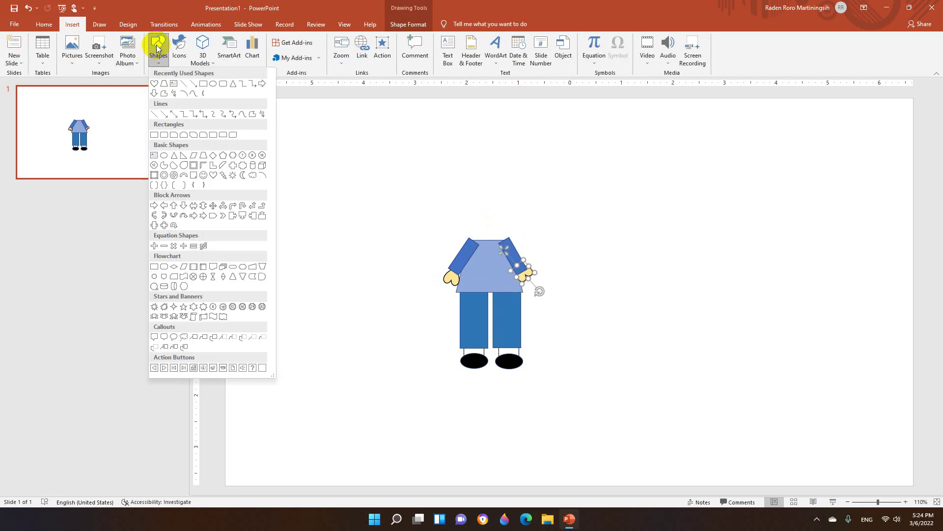
click(212, 84)
mouse_move(462, 203)
mouse_down()
mouse_move(478, 239)
mouse_move(516, 245)
mouse_up()
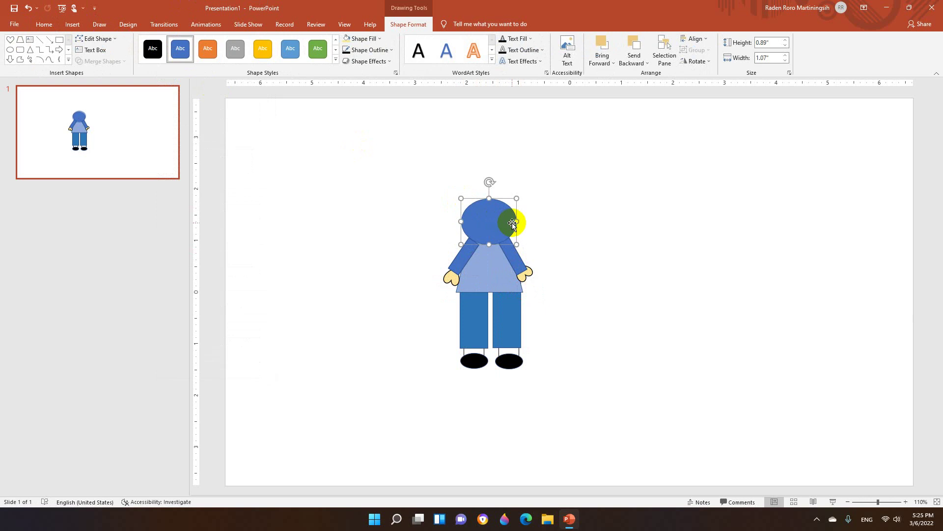
drag(517, 221, 492, 226)
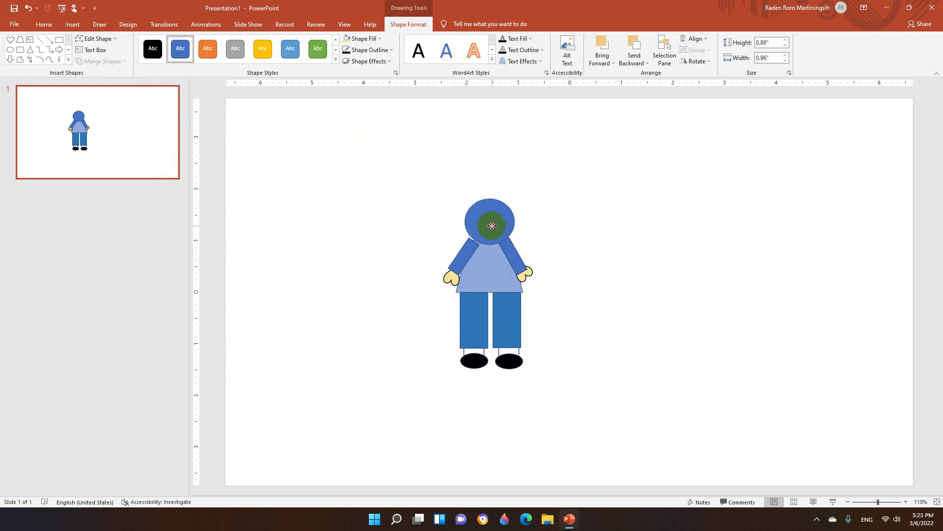
click(354, 39)
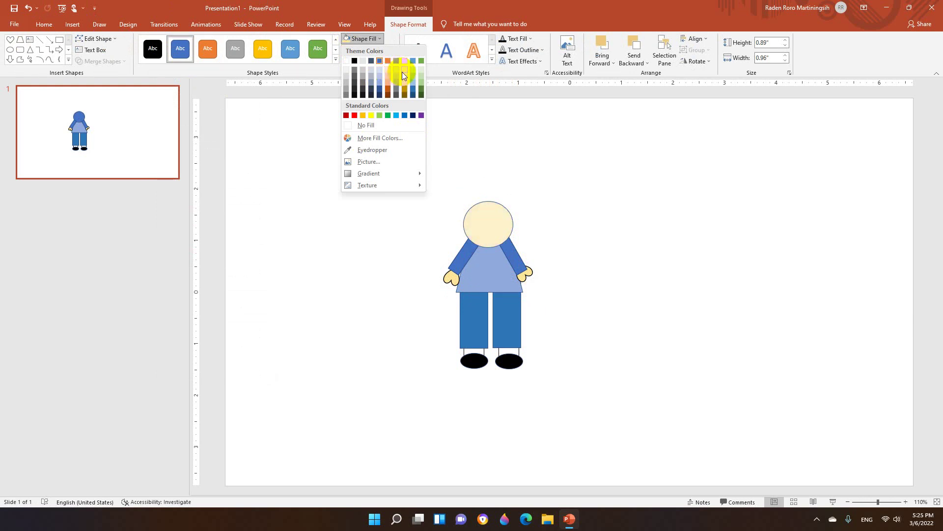
click(403, 71)
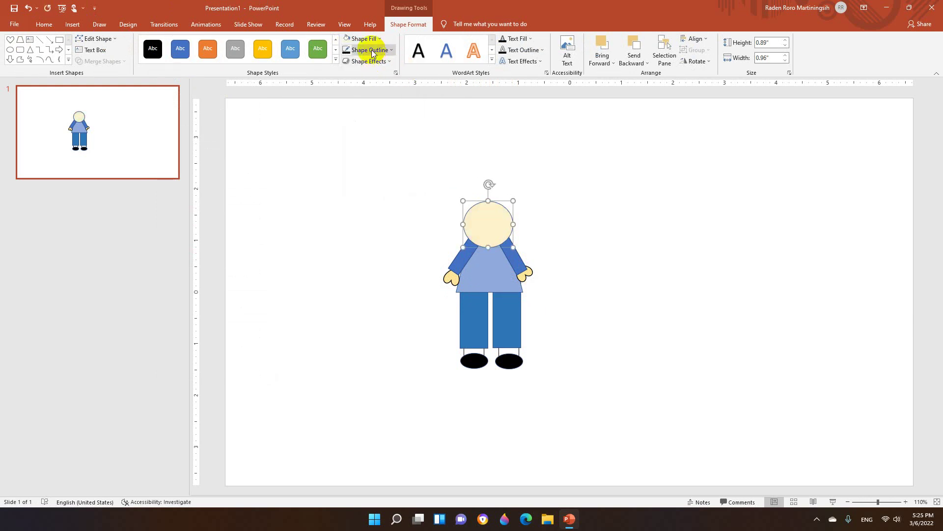
click(364, 50)
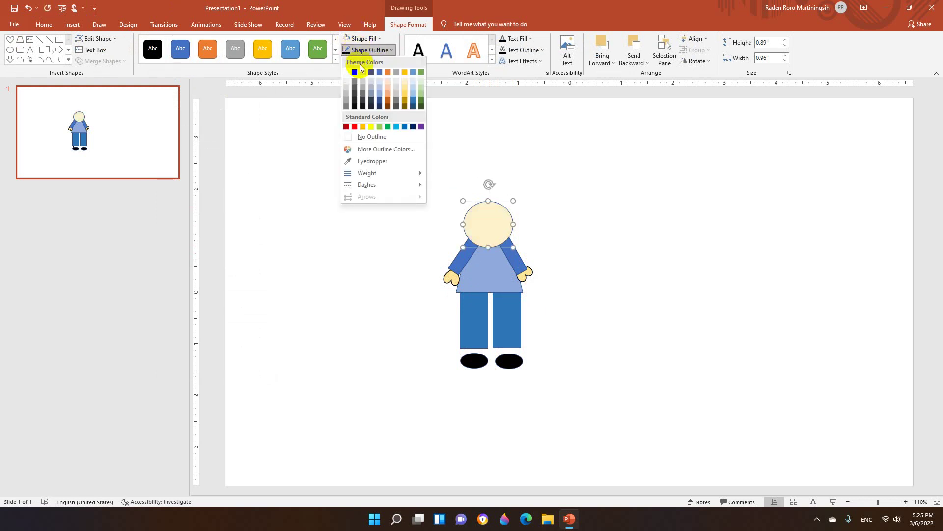
click(355, 72)
drag(488, 201, 488, 195)
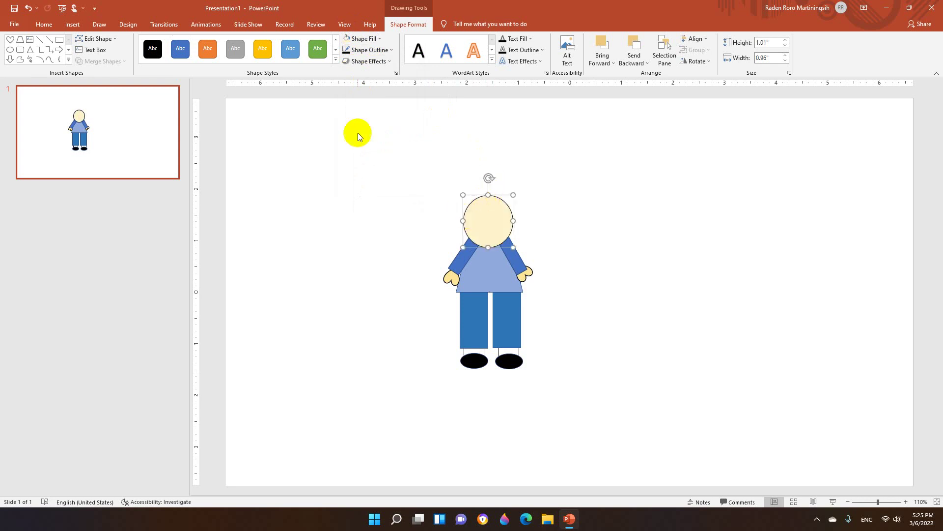
click(74, 24)
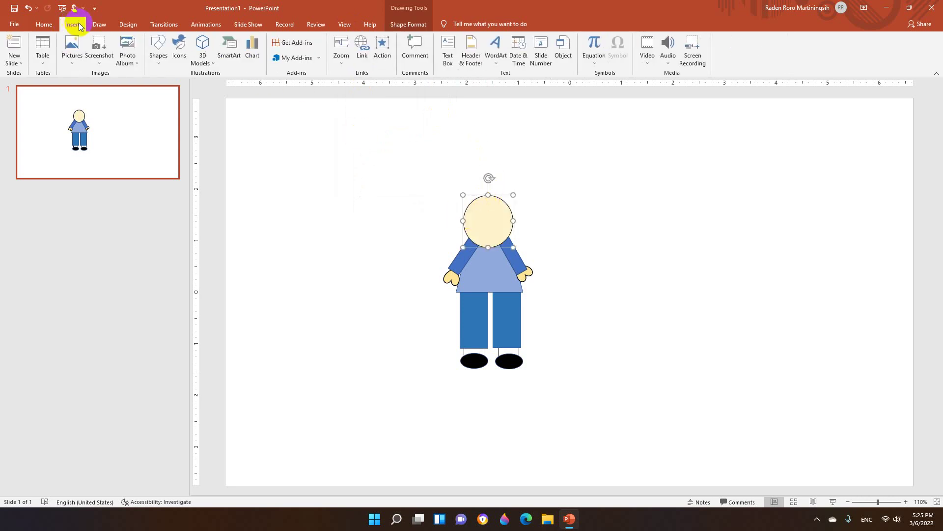
Draw a small black oval eye on the head and place a copy beside it
click(158, 49)
click(213, 87)
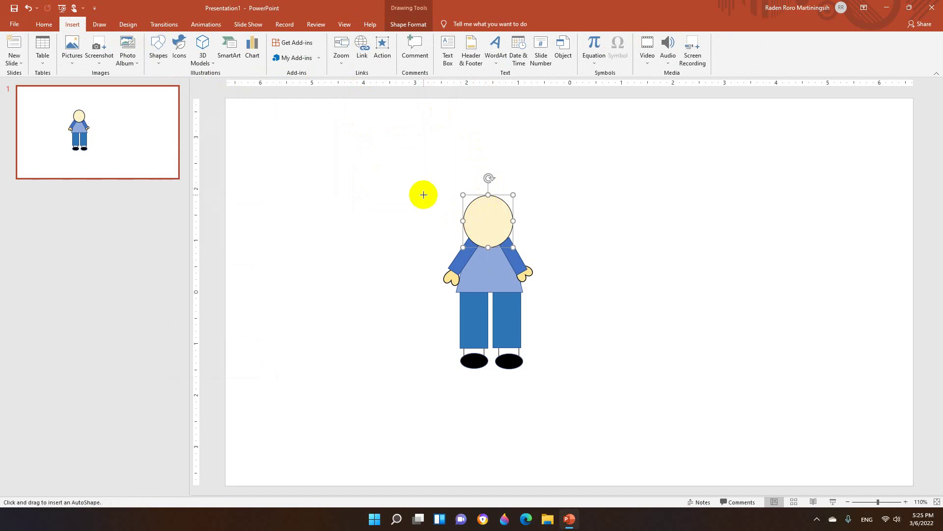
drag(480, 220, 487, 229)
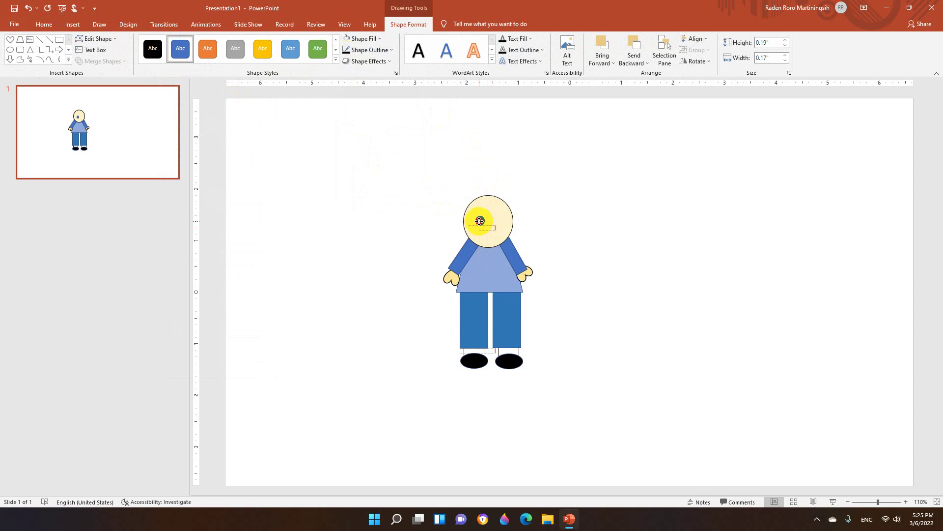
click(363, 38)
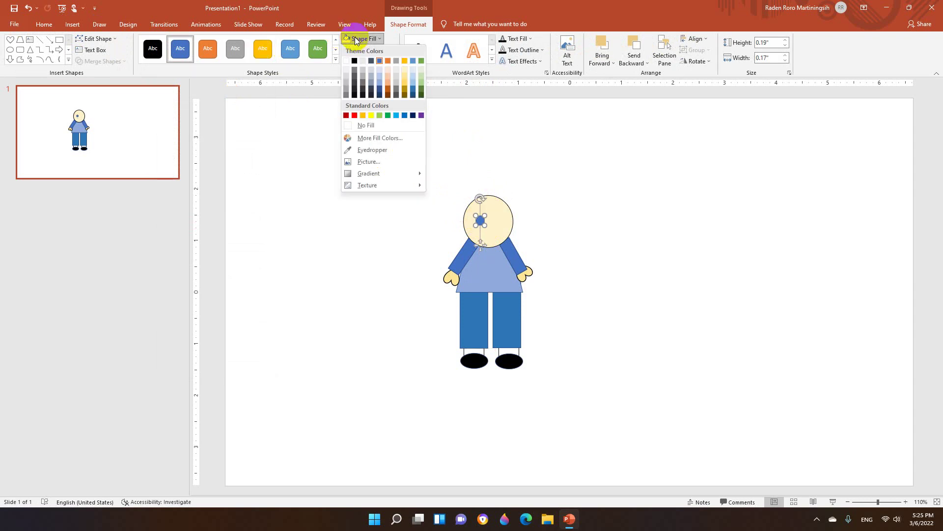
click(354, 62)
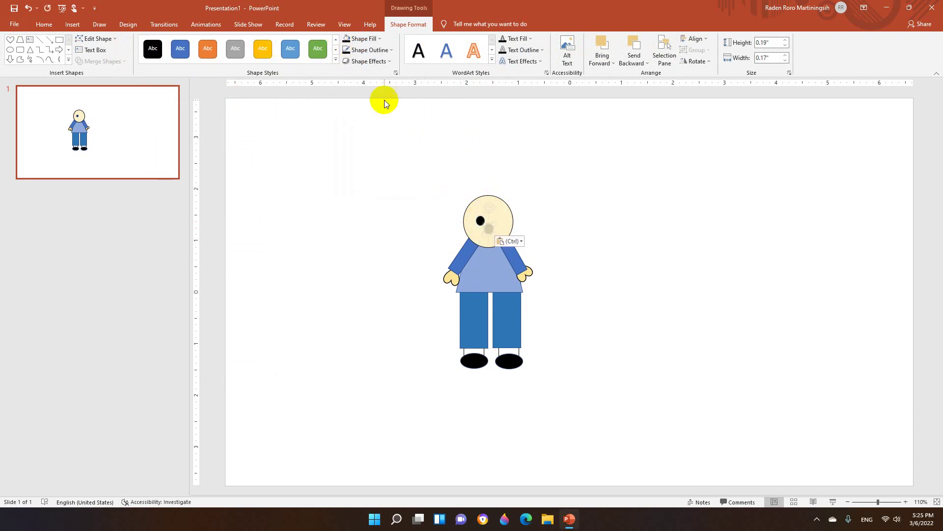
mouse_move(481, 221)
mouse_down()
mouse_move(489, 229)
mouse_move(497, 222)
mouse_up()
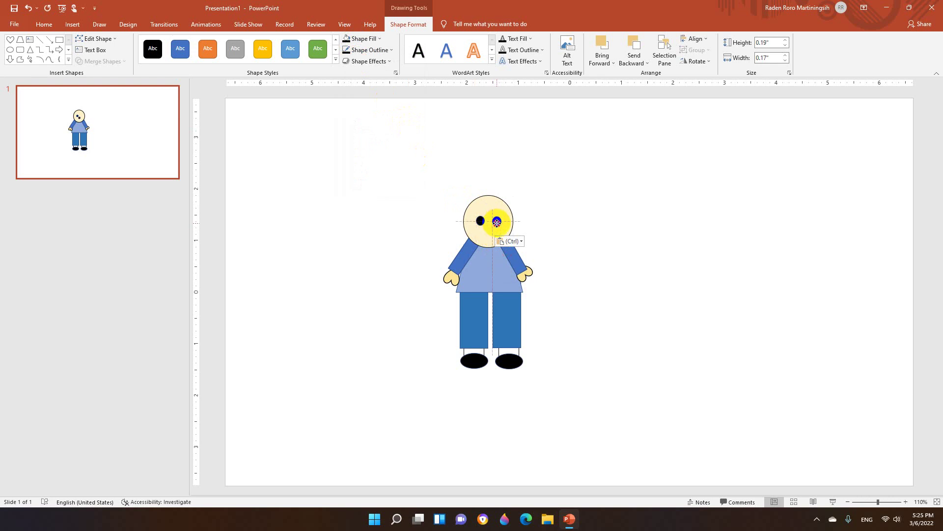
mouse_move(496, 223)
mouse_down()
mouse_move(489, 239)
mouse_move(514, 225)
mouse_up()
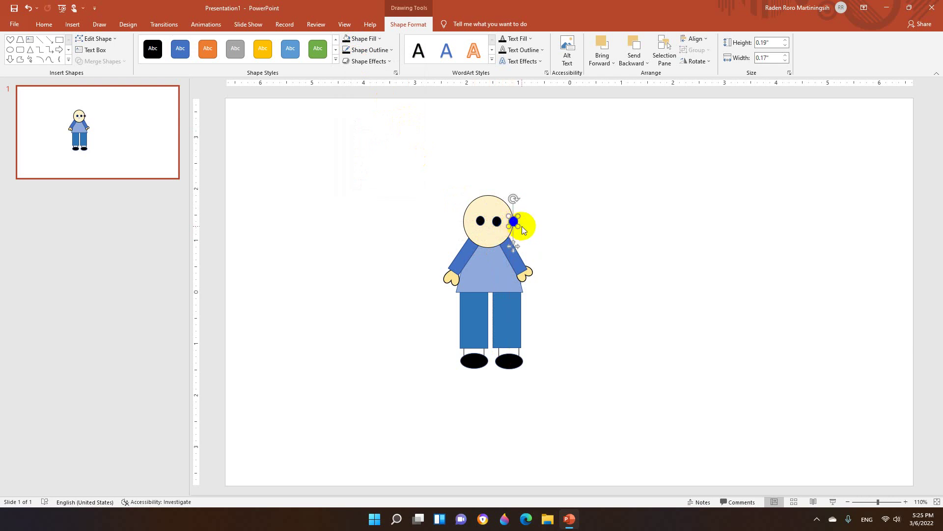
Fill the ear with the pale face colour and stretch it taller
click(364, 38)
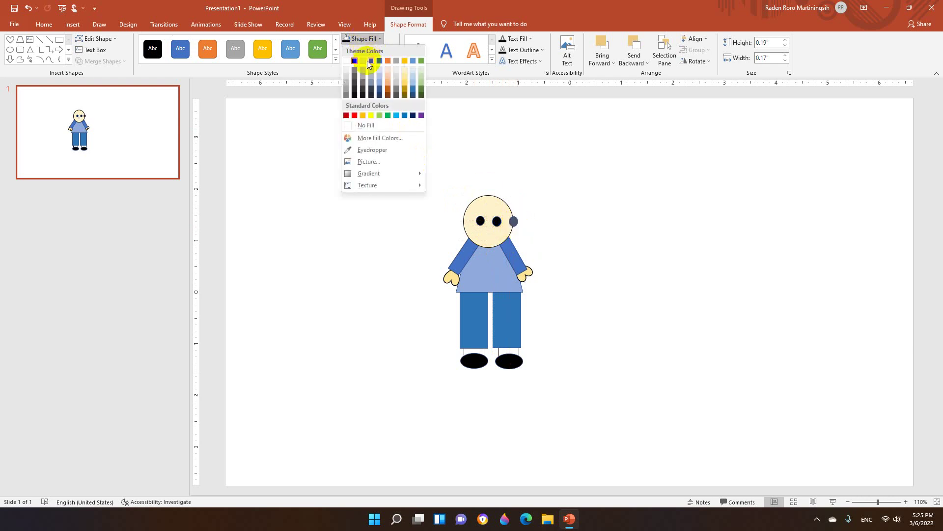
click(405, 68)
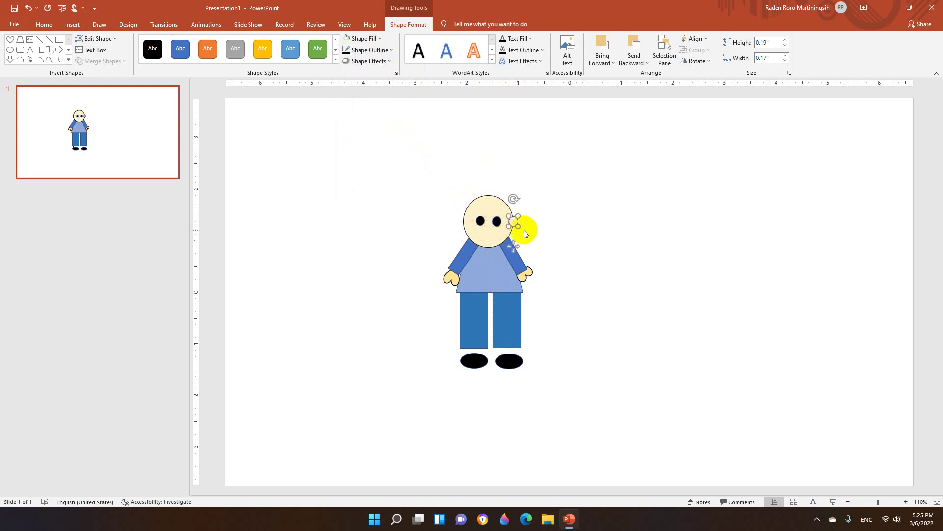
drag(519, 226, 519, 231)
Copy the ear to the head's left side and paste a small oval onto the face
key(ctrl+c)
key(ctrl+v)
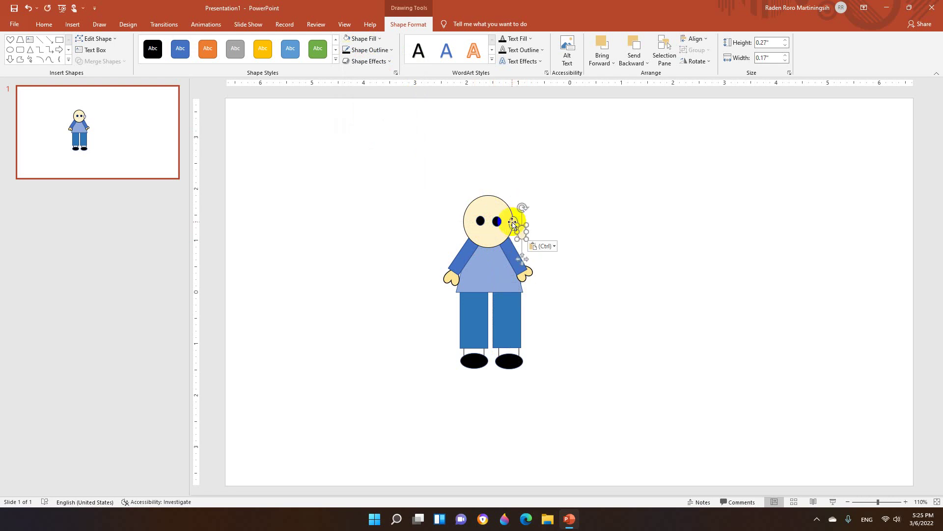
mouse_move(514, 224)
mouse_down()
mouse_move(460, 223)
mouse_move(513, 224)
mouse_up()
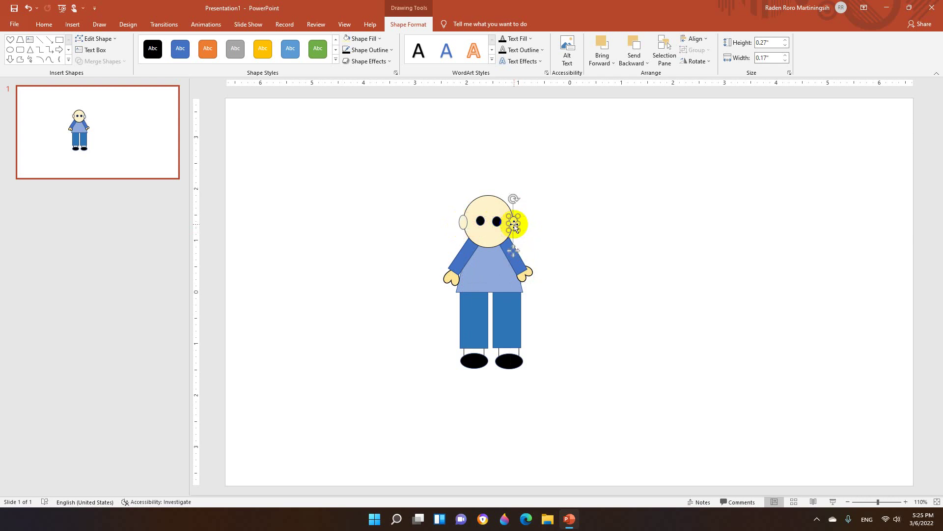
key(ctrl+v)
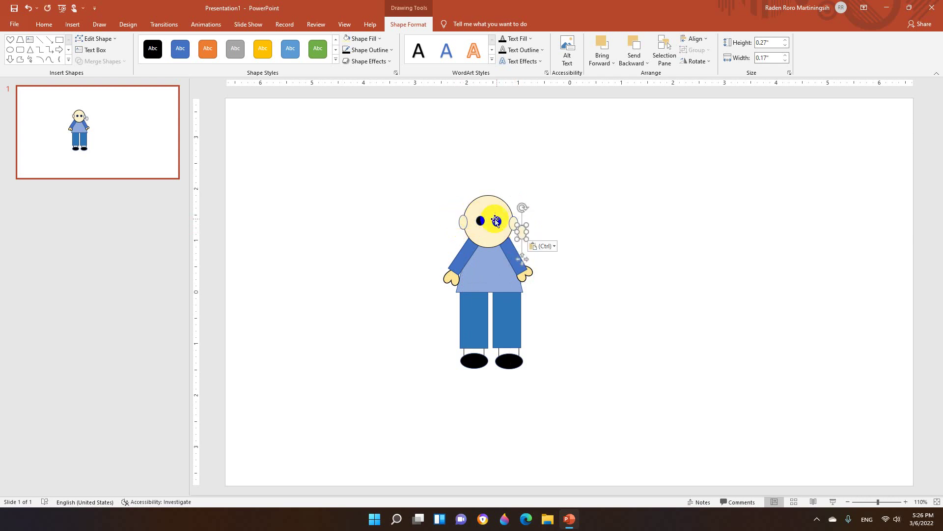
mouse_move(528, 224)
mouse_down()
mouse_move(514, 233)
mouse_move(521, 259)
mouse_move(486, 253)
mouse_up()
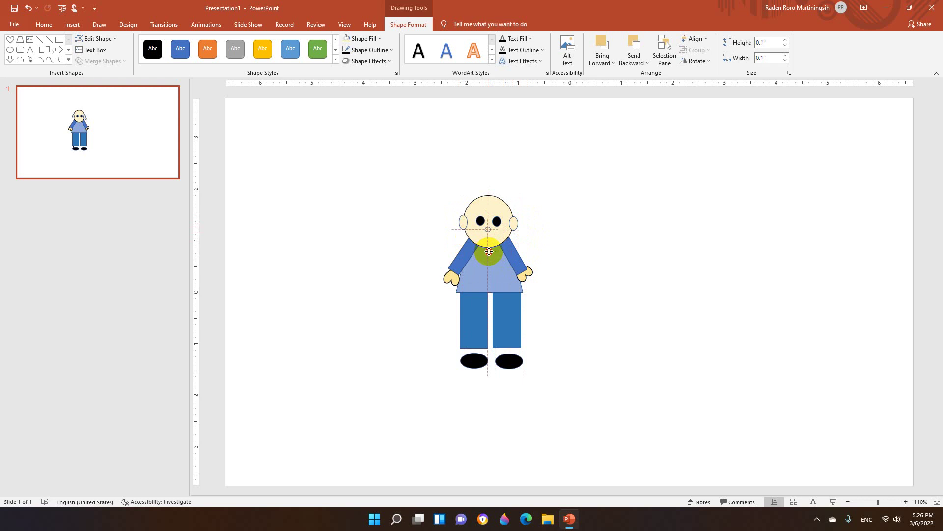
Centre the nose on the face and draw a half-circle shape beside the boy
drag(489, 251, 489, 250)
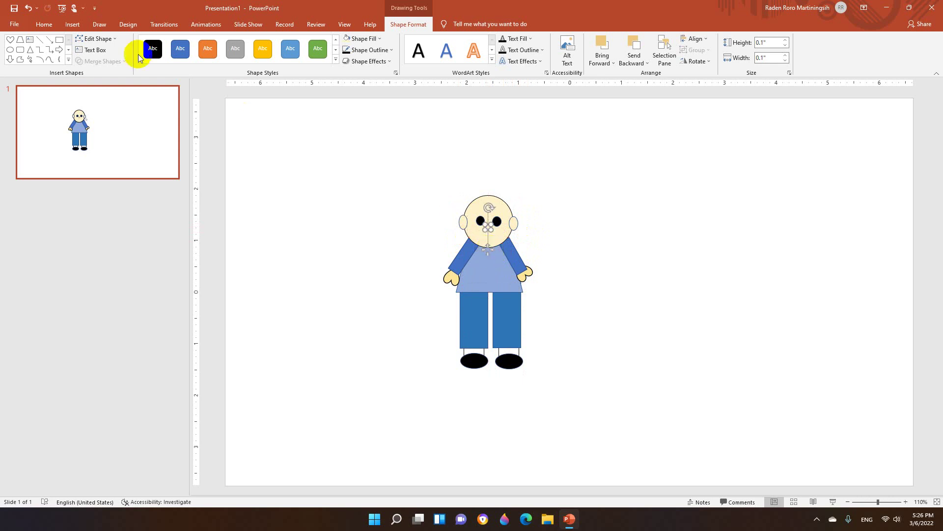
click(67, 25)
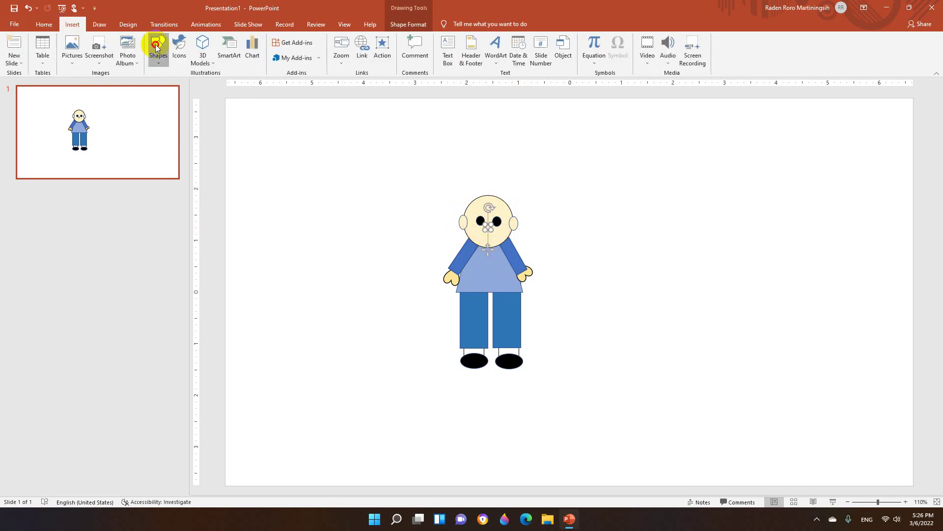
click(158, 50)
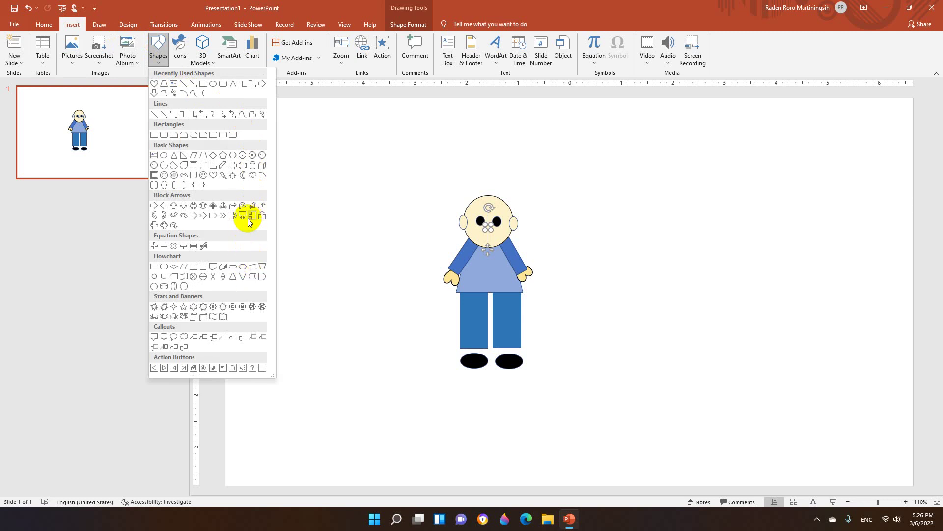
click(244, 177)
mouse_move(314, 220)
mouse_down()
mouse_move(336, 262)
mouse_move(280, 245)
mouse_move(288, 229)
mouse_move(288, 236)
mouse_move(322, 232)
mouse_up()
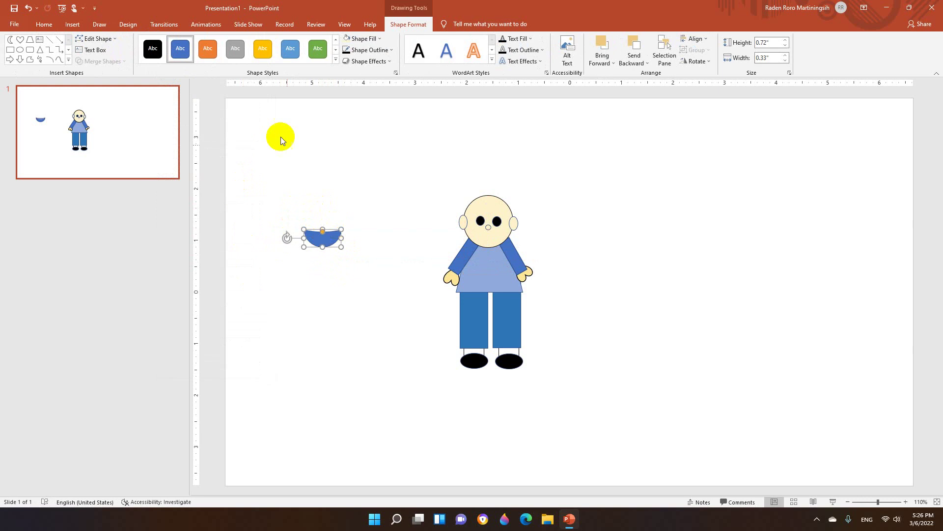
Fill the half-circle red and place it under the nose as the mouth
click(355, 39)
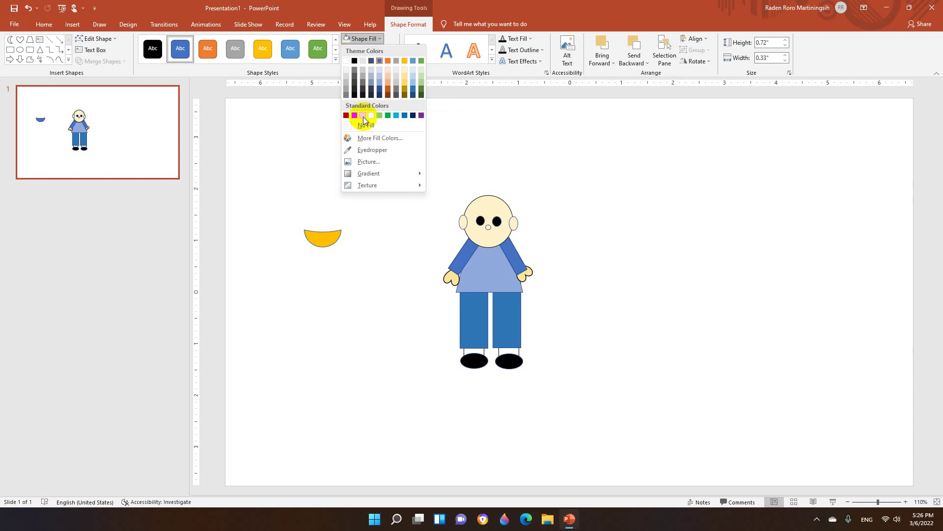
click(354, 115)
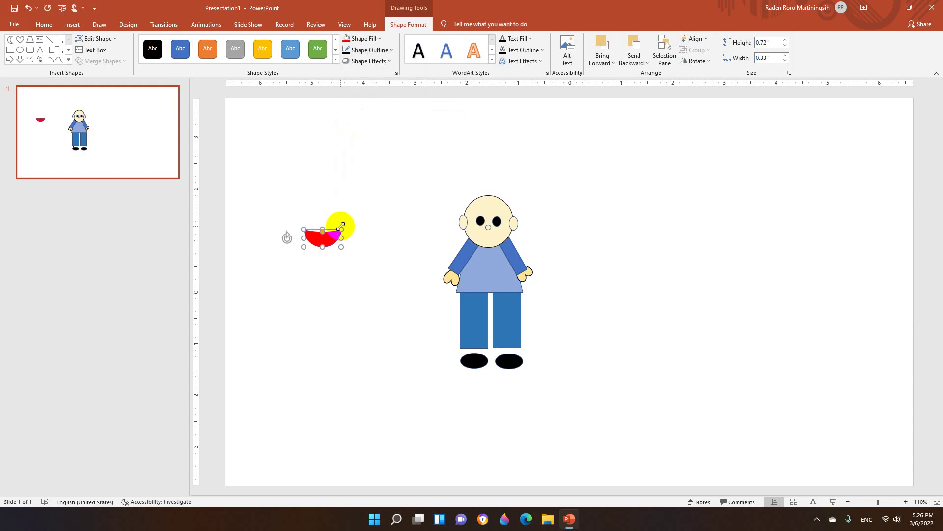
mouse_move(337, 232)
mouse_down()
mouse_move(314, 244)
mouse_move(486, 238)
mouse_up()
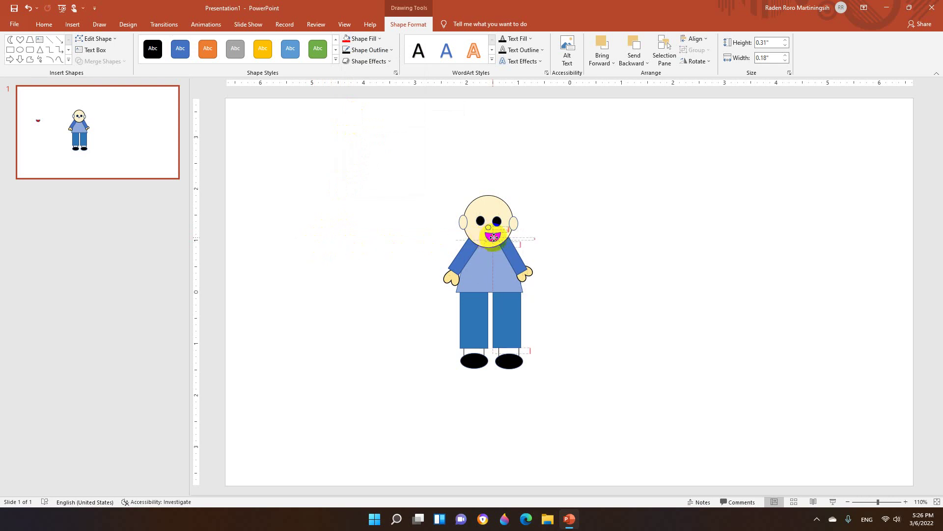
drag(493, 238, 488, 238)
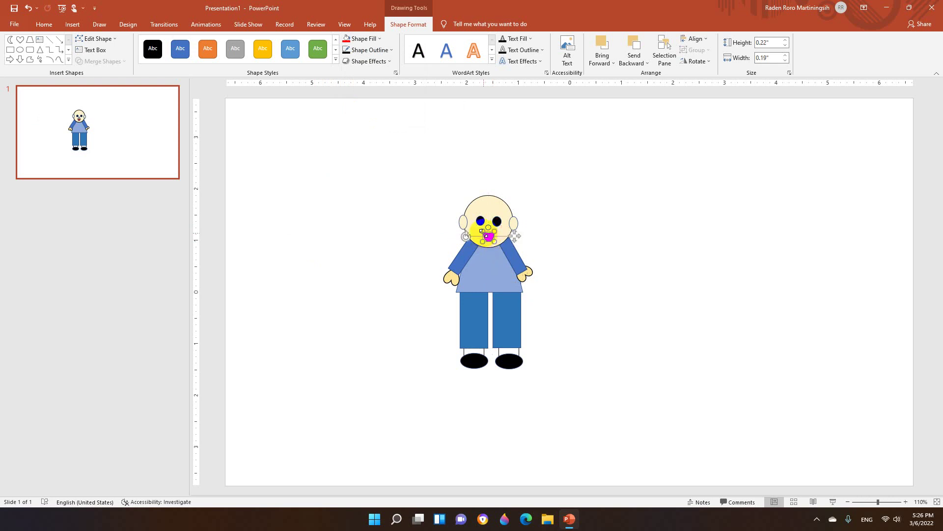
click(72, 27)
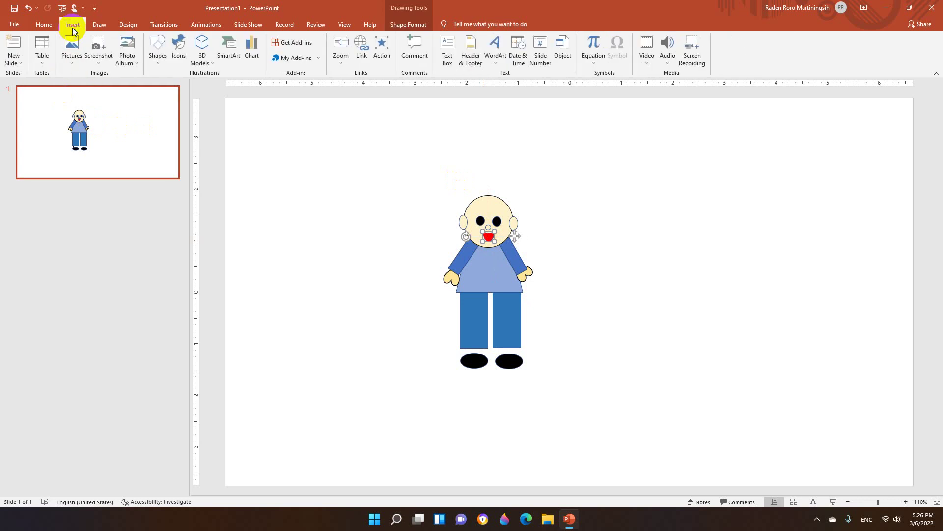
Draw a moon shape on top of the head and colour it dark grey
click(158, 55)
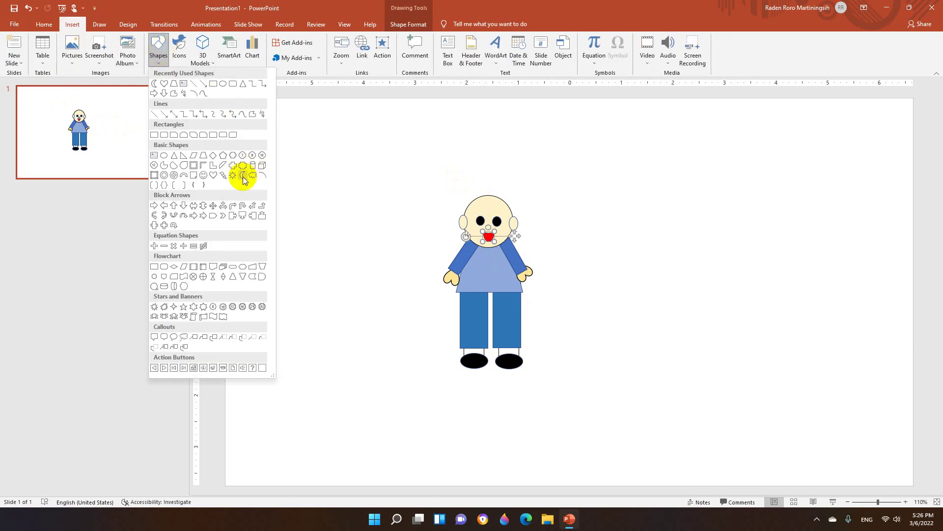
click(251, 176)
drag(477, 197, 491, 219)
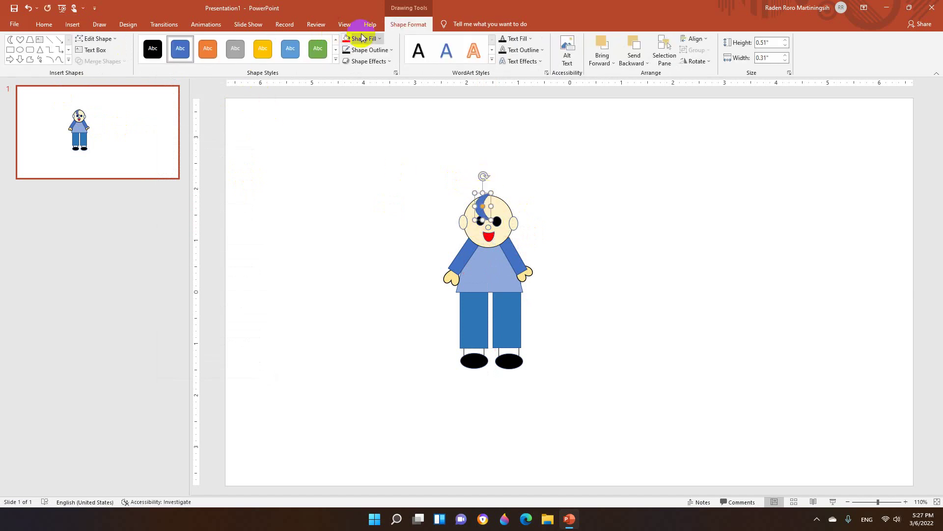
click(363, 38)
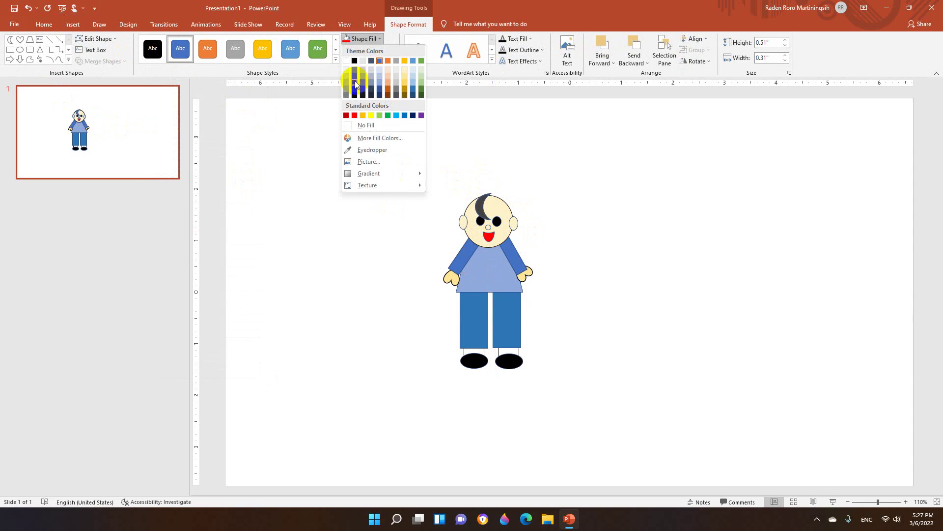
click(362, 91)
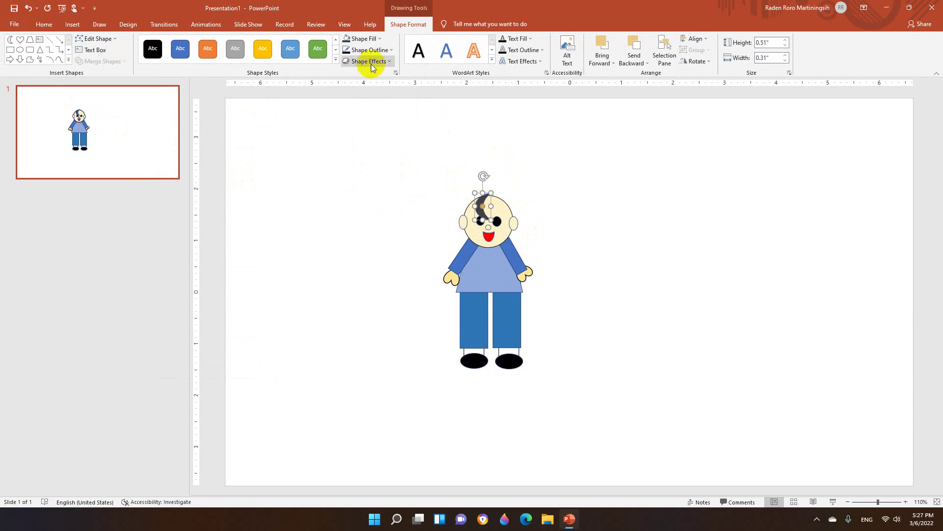
click(367, 50)
click(359, 70)
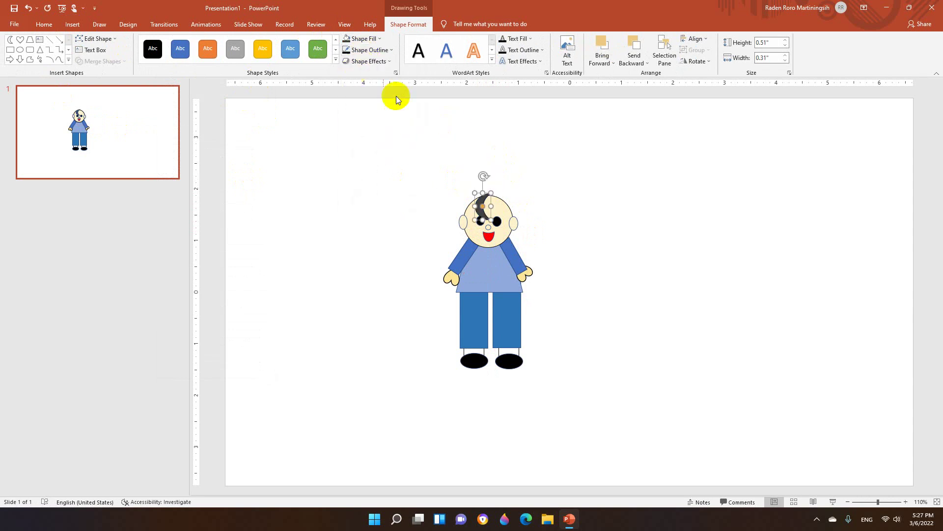
Tilt the hair piece, move it to the head's upper left, and paste a copy
mouse_move(483, 176)
mouse_down()
mouse_move(496, 183)
mouse_move(470, 200)
mouse_up()
click(481, 207)
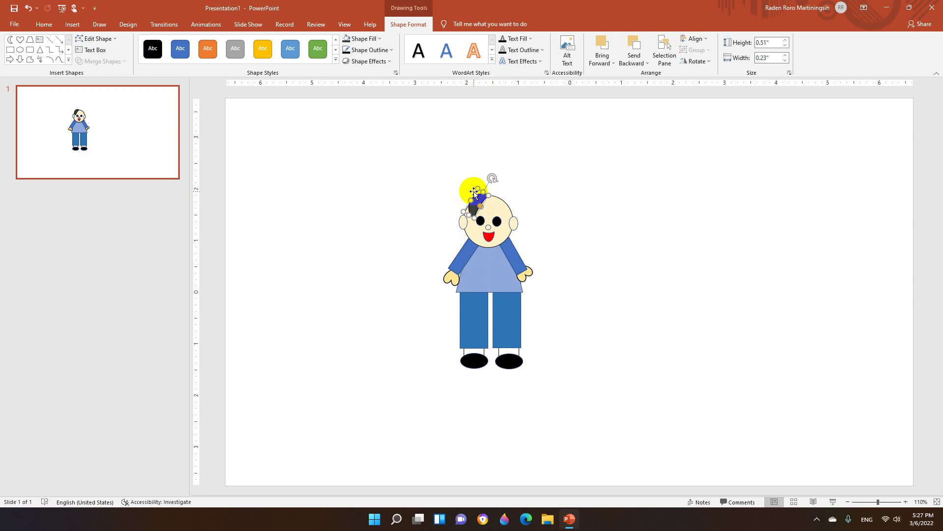
drag(475, 193, 463, 200)
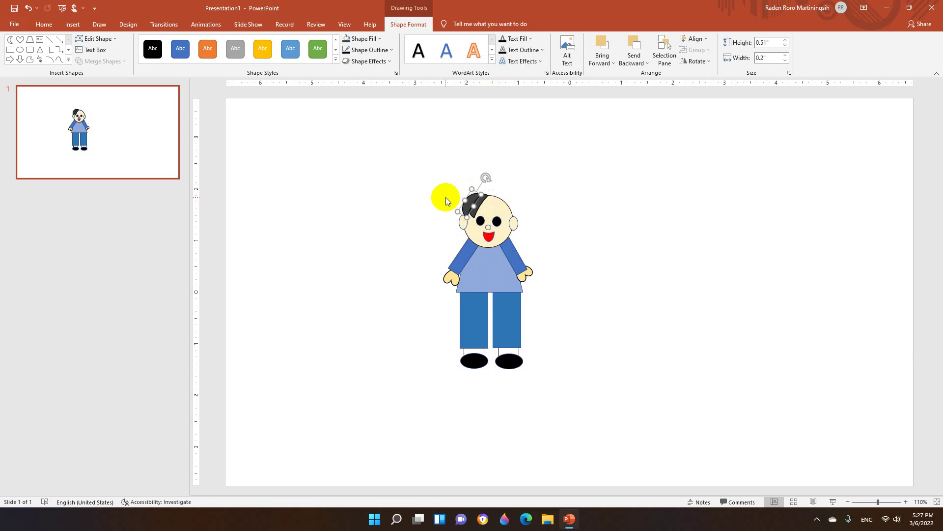
key(ctrl+v)
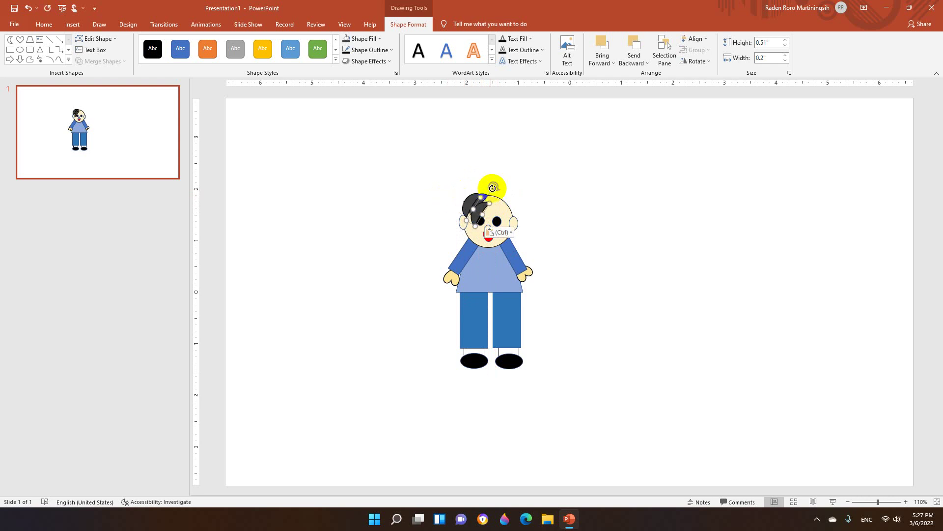
Spread pasted hair copies across the top of the head, tilting one clockwise
mouse_move(494, 183)
mouse_down()
mouse_move(476, 214)
mouse_move(486, 188)
mouse_move(478, 194)
mouse_move(490, 216)
mouse_move(507, 202)
mouse_up()
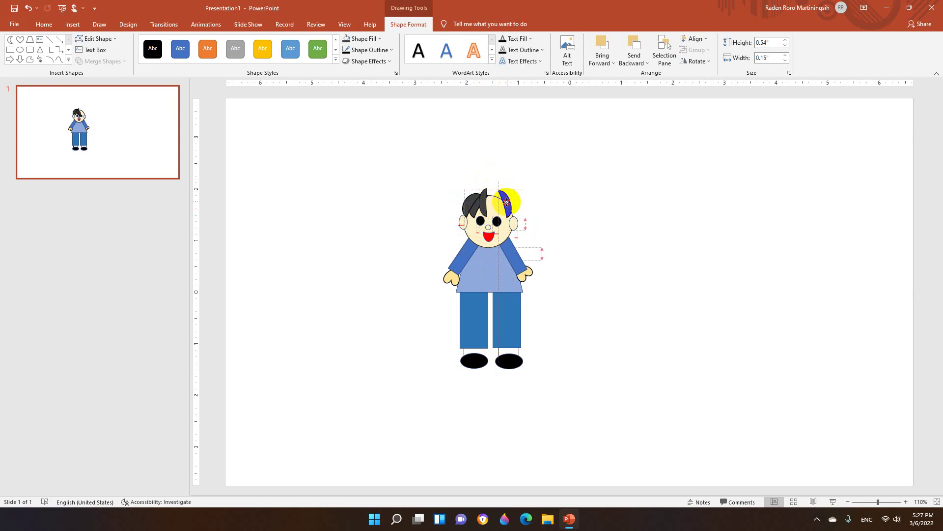
drag(507, 203, 471, 199)
key(ctrl+v)
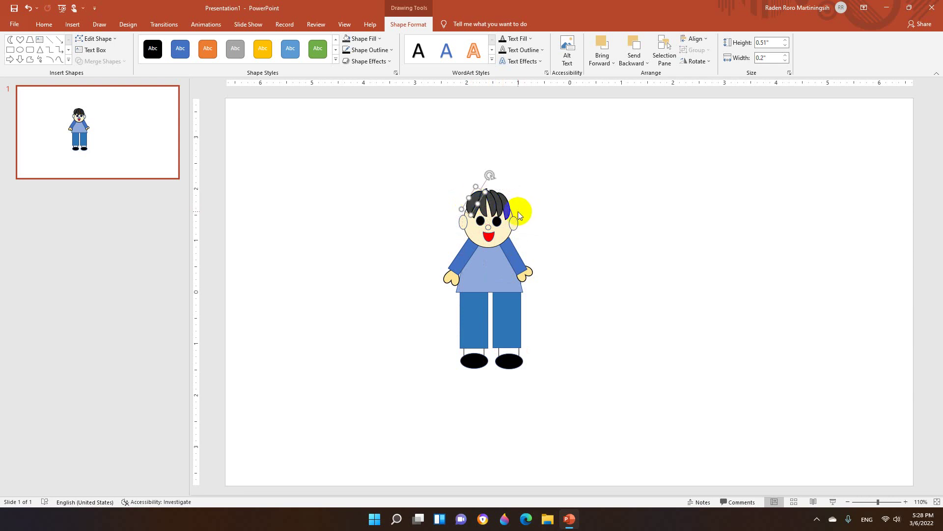
key(ctrl+v)
mouse_move(507, 207)
mouse_down()
mouse_move(511, 201)
mouse_move(483, 207)
mouse_up()
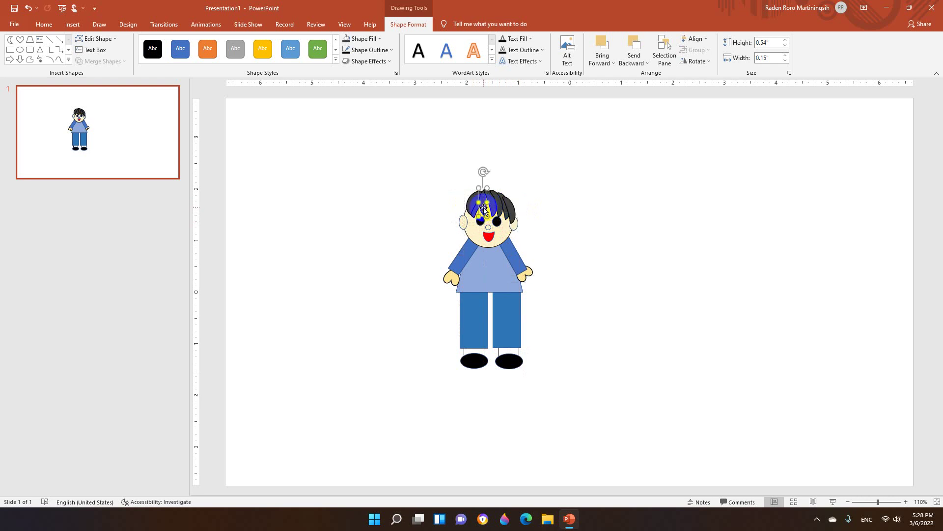
key(ctrl+v)
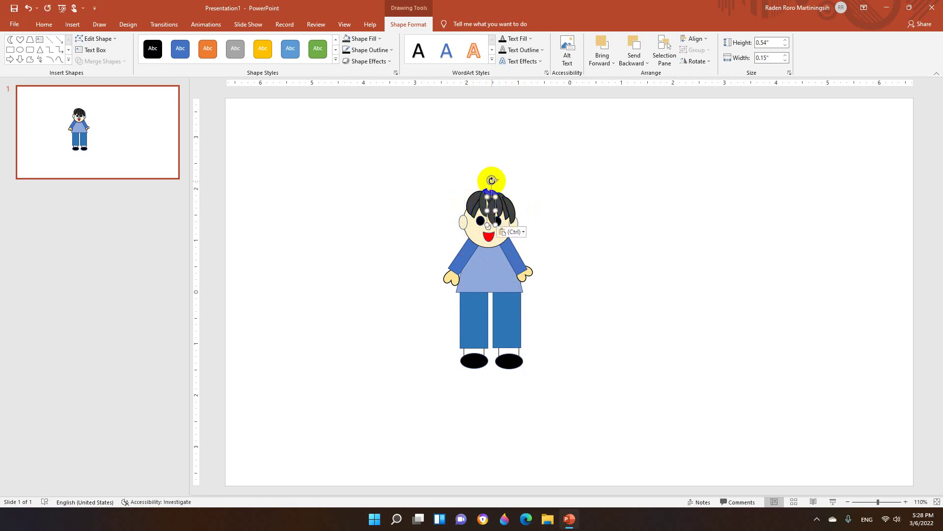
mouse_move(492, 181)
mouse_down()
mouse_move(504, 178)
mouse_move(469, 202)
mouse_move(485, 205)
mouse_up()
click(577, 212)
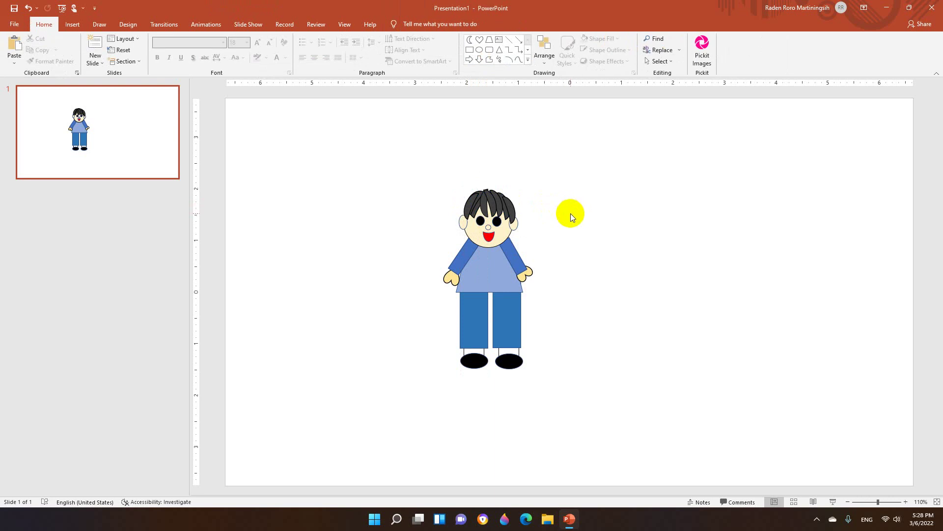
Group all the boy's shapes and resize the group to 3.51" × 1.67"
click(485, 264)
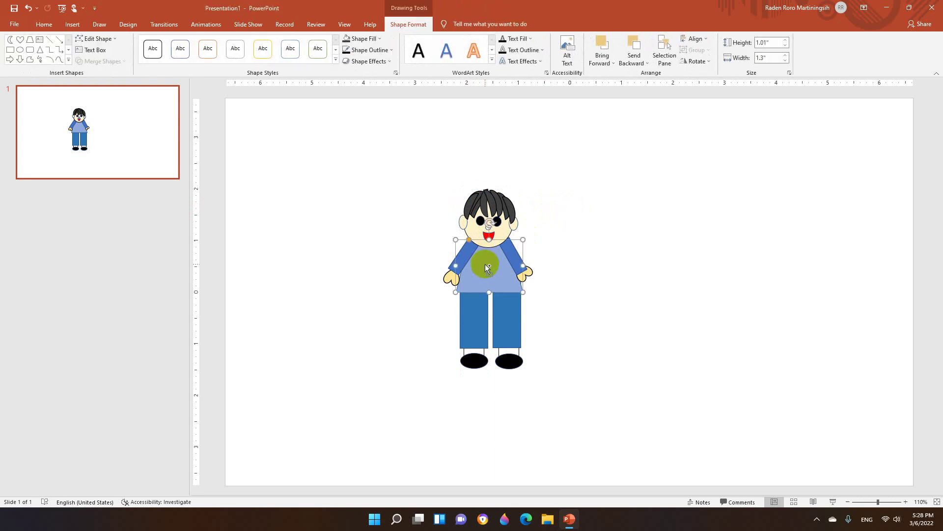
key(ctrl+a)
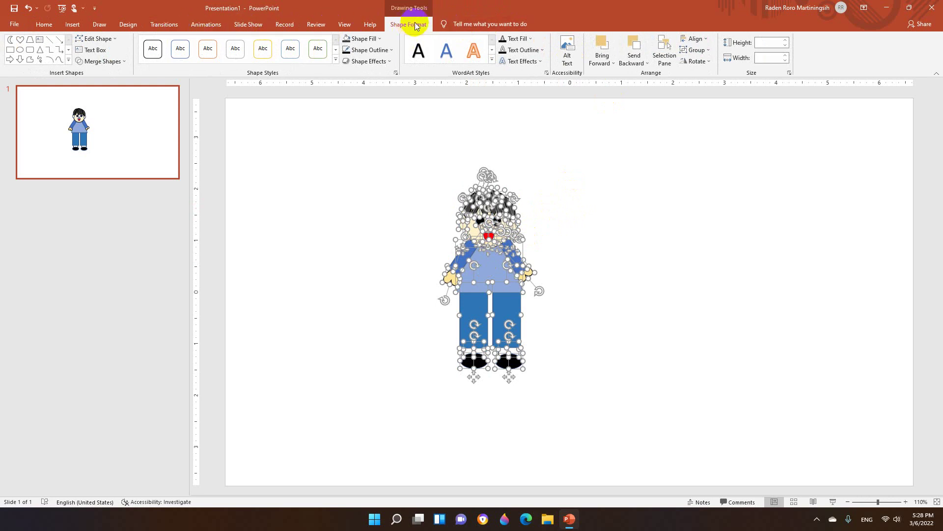
click(690, 54)
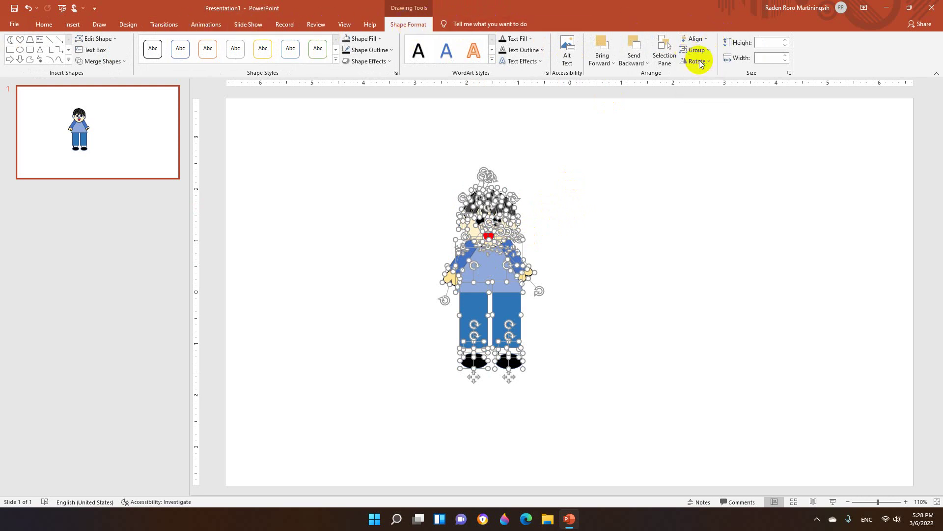
click(698, 62)
click(564, 219)
click(506, 244)
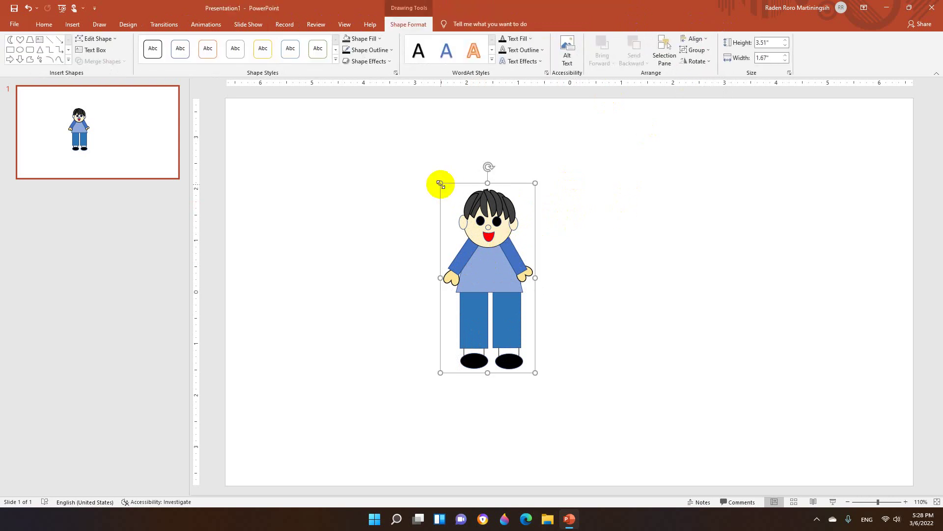
drag(439, 182, 379, 148)
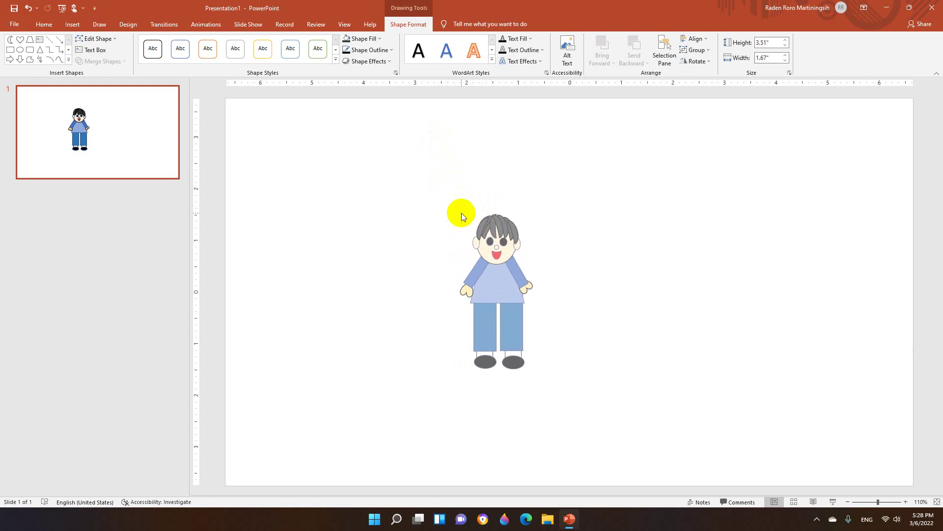
Shorten the left leg inside the group and select the right leg
click(632, 268)
click(492, 329)
click(490, 329)
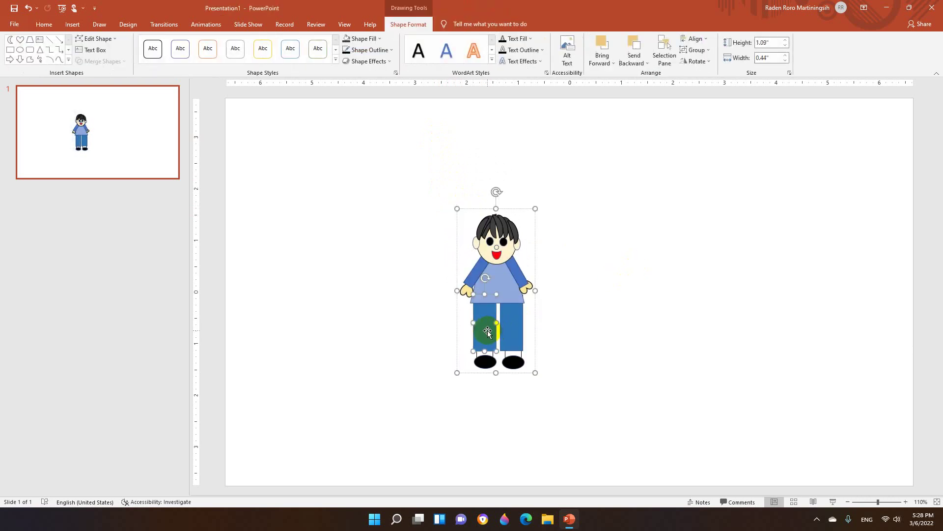
mouse_move(475, 350)
mouse_down()
mouse_move(479, 341)
mouse_move(521, 343)
mouse_move(489, 344)
mouse_move(491, 355)
mouse_move(515, 344)
mouse_move(511, 355)
mouse_up()
click(511, 332)
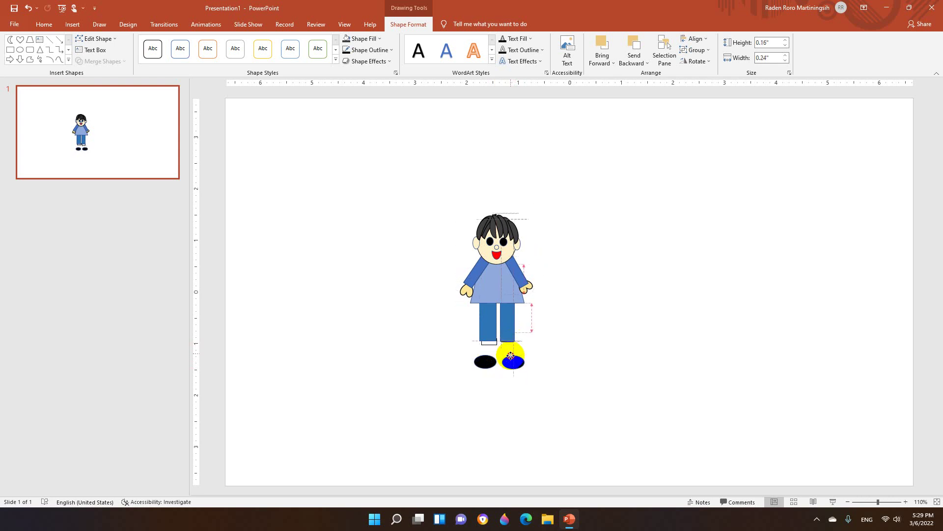
Move the right shoe up under its leg and select the left shoe
click(511, 356)
click(519, 364)
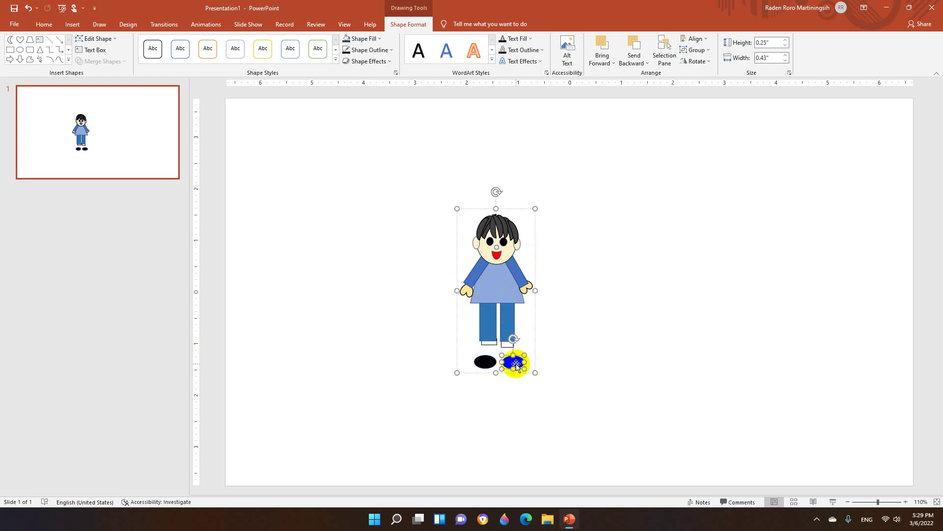
mouse_move(517, 365)
mouse_down()
mouse_move(512, 351)
mouse_move(489, 366)
mouse_move(488, 350)
mouse_up()
click(484, 363)
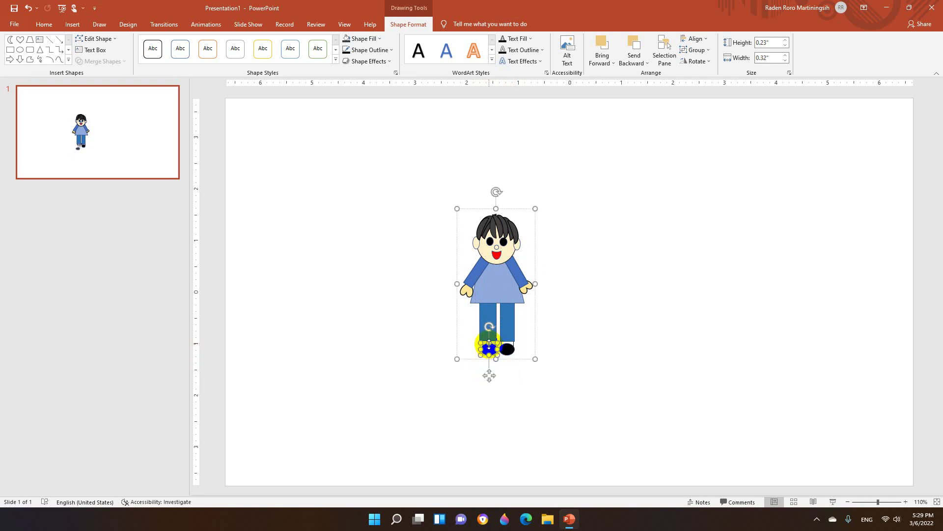
Enlarge the whole boy figure and realign the left sock and both shoes
click(573, 372)
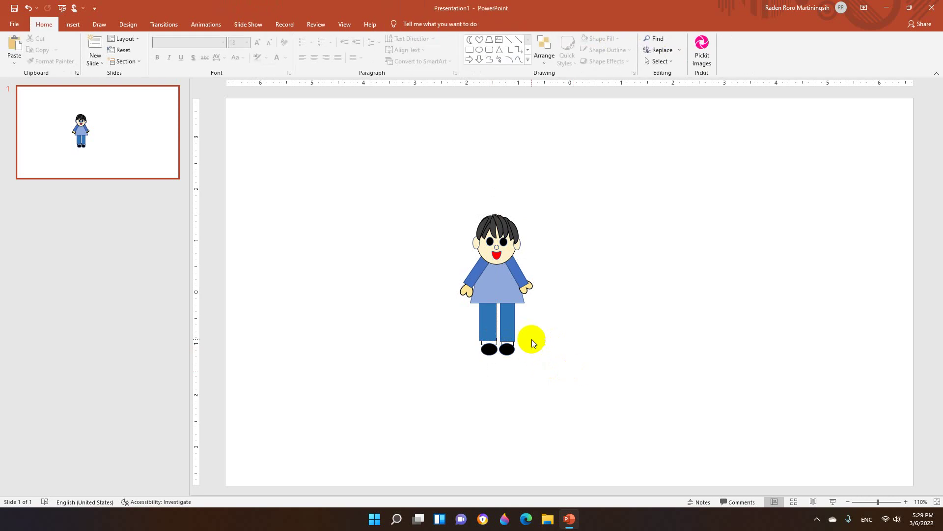
click(511, 331)
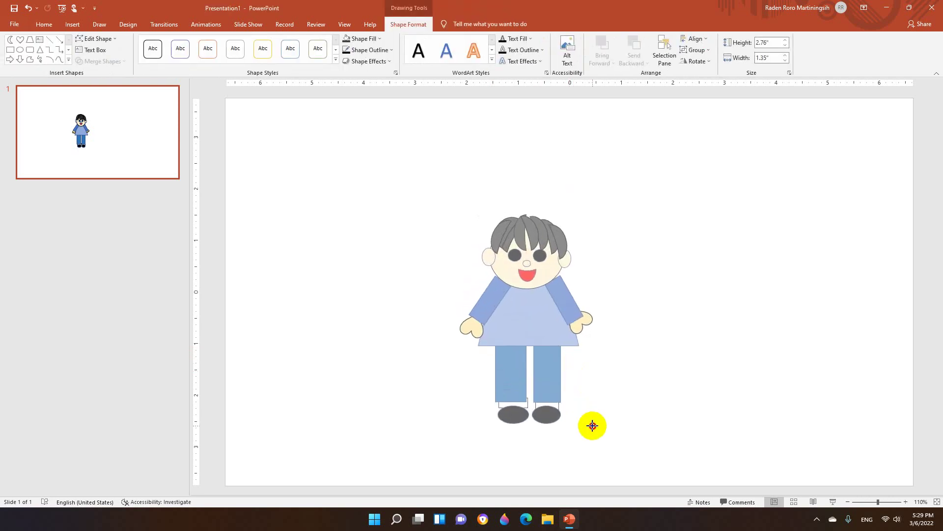
drag(536, 359, 602, 435)
click(551, 421)
click(526, 410)
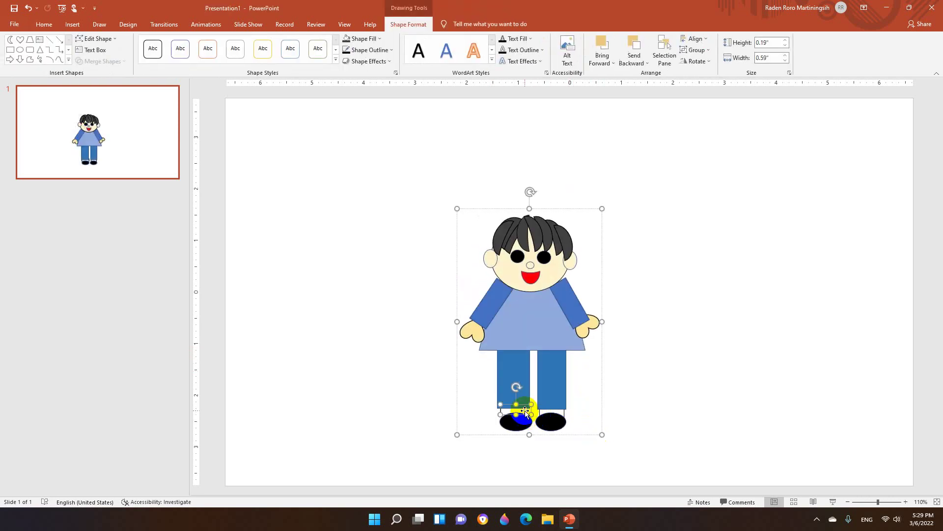
drag(531, 412, 528, 411)
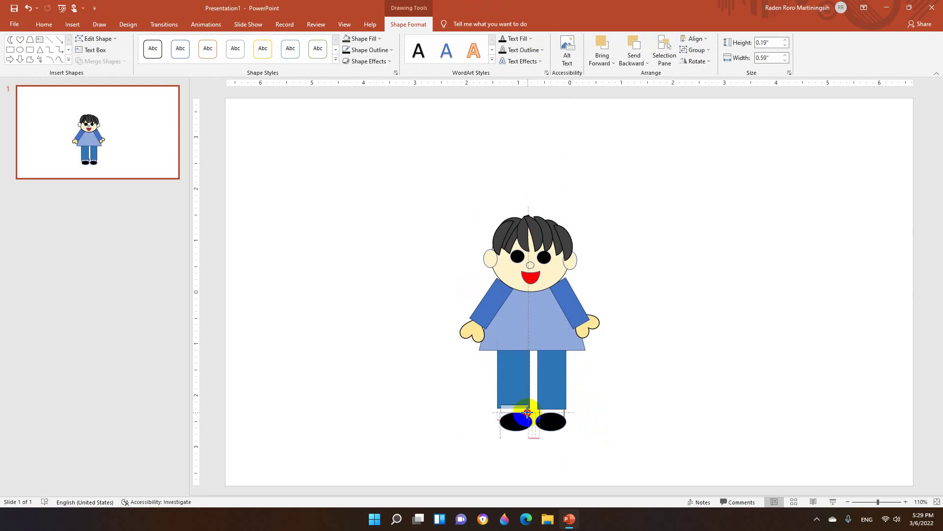
click(513, 422)
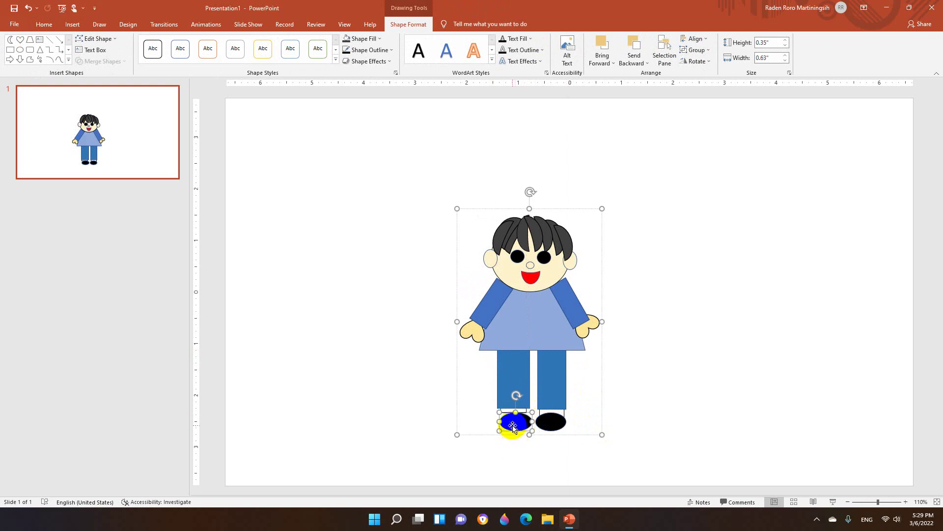
drag(512, 423, 544, 424)
click(543, 427)
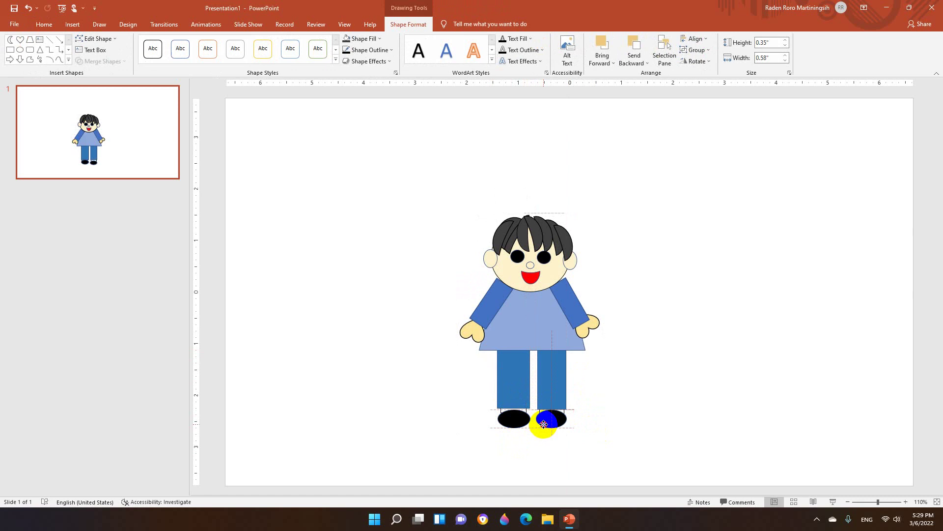
Narrow the shirt from both sides and move the sleeves and hand in to meet it
click(514, 336)
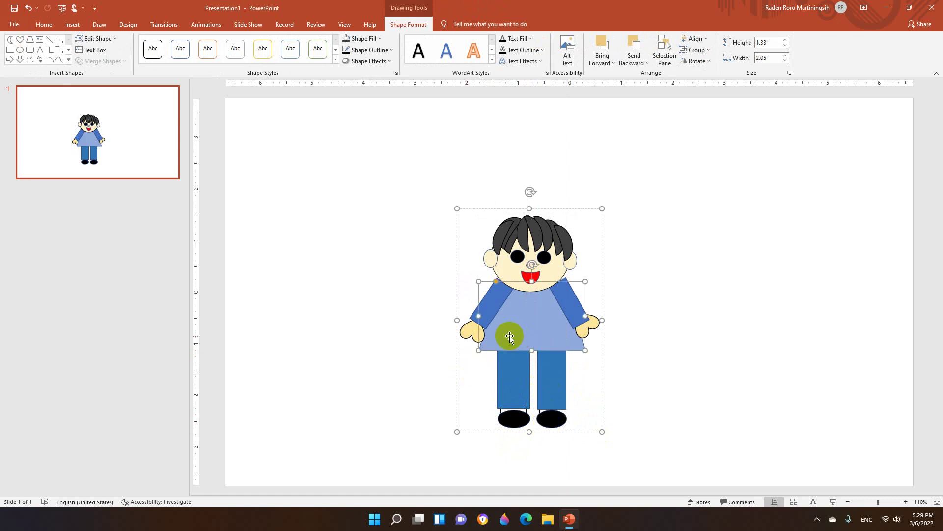
drag(478, 315, 488, 315)
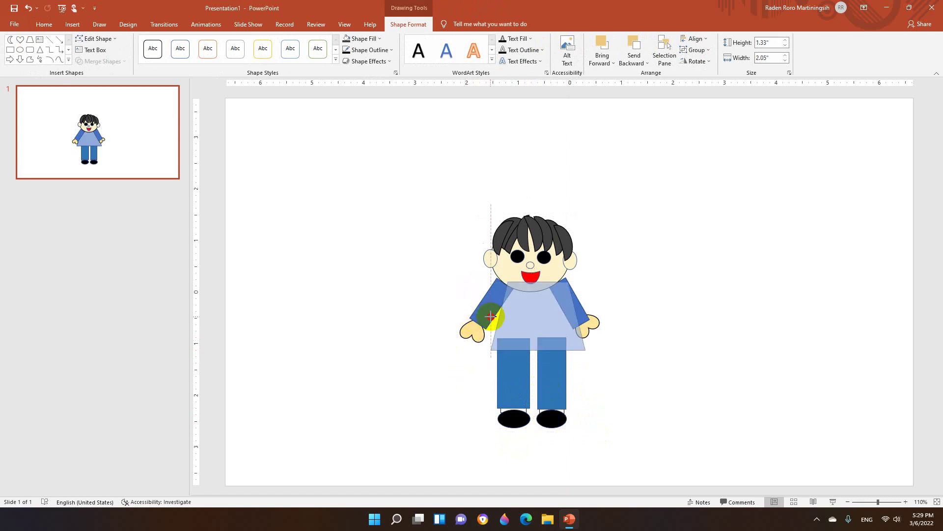
drag(585, 315, 573, 315)
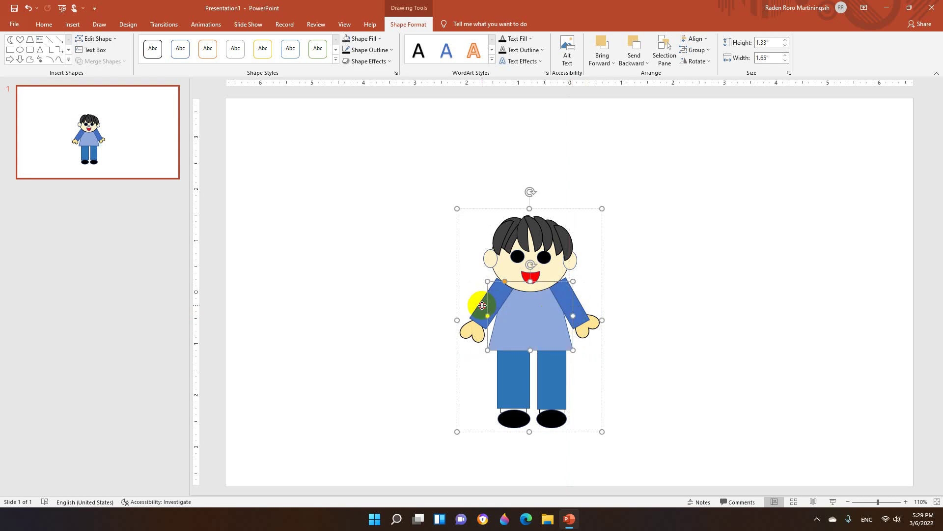
drag(482, 305, 488, 308)
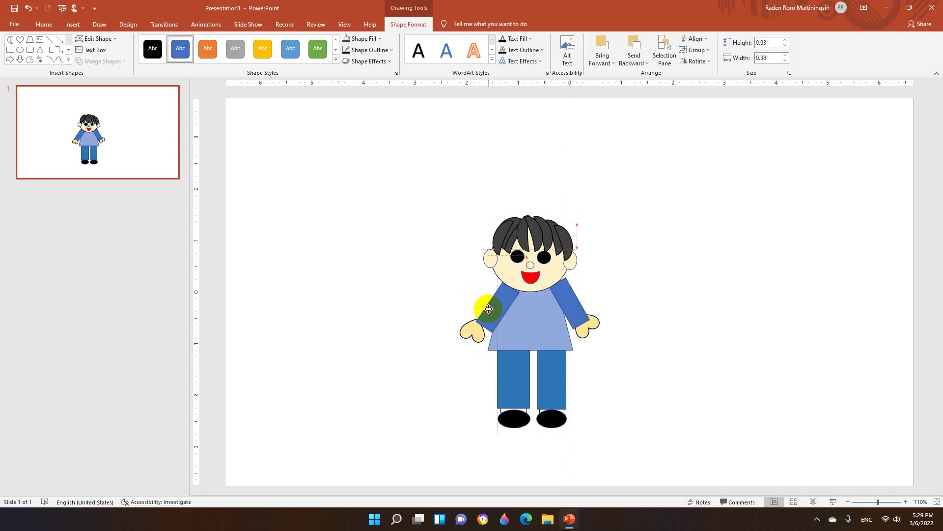
drag(564, 302, 573, 337)
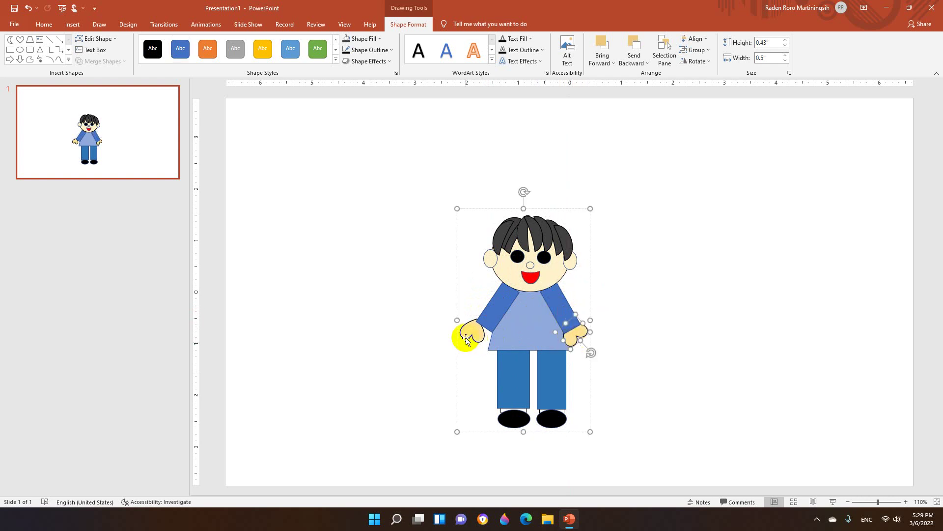
drag(468, 333, 474, 332)
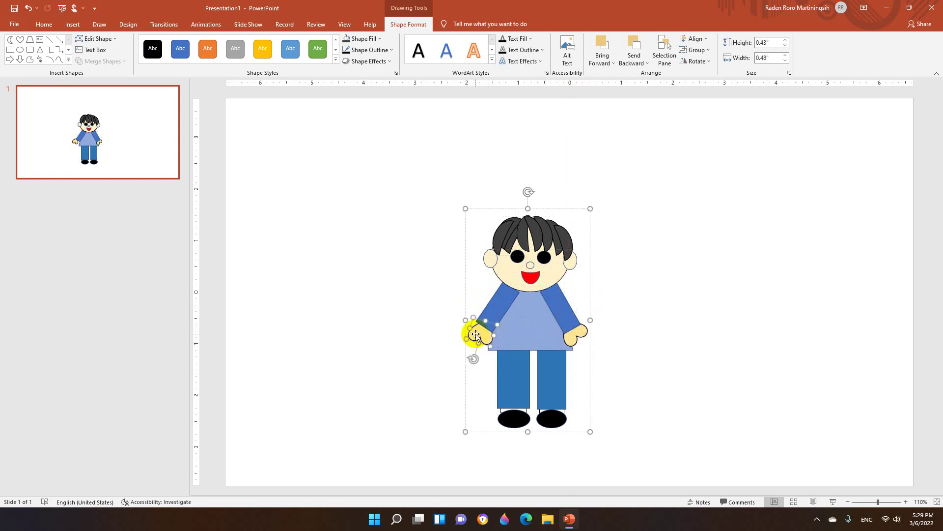
click(531, 266)
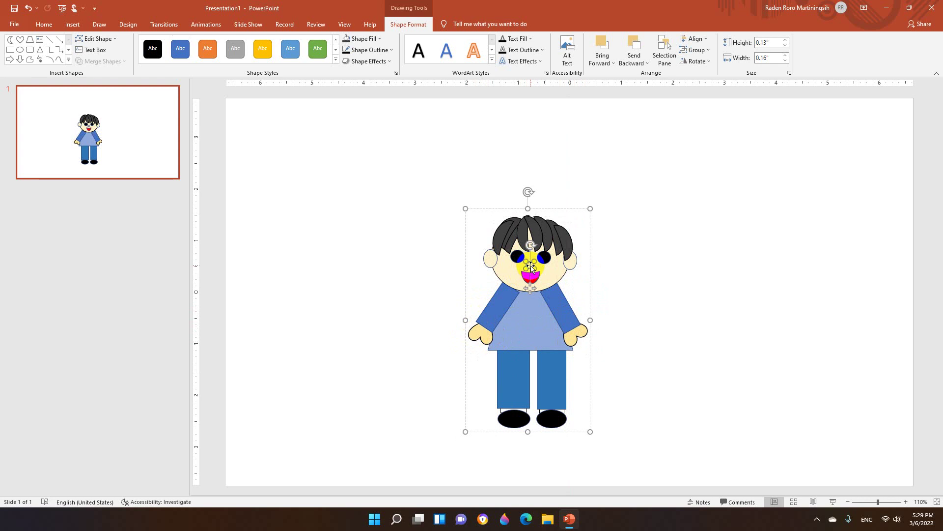
Copy the nose onto the shirt, colour it blue, and stack three 0.13" × 0.16" buttons
mouse_move(531, 266)
mouse_down()
mouse_move(539, 279)
mouse_move(528, 302)
mouse_up()
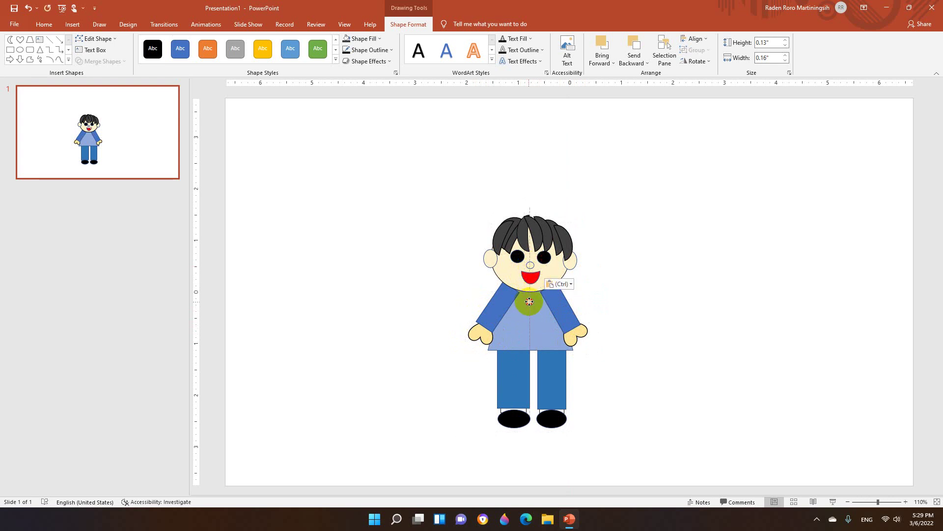
click(362, 38)
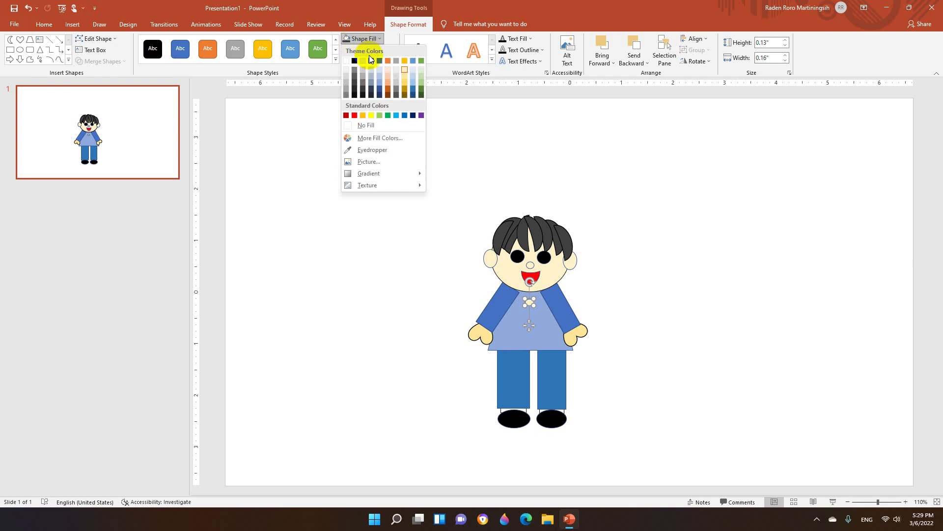
click(379, 89)
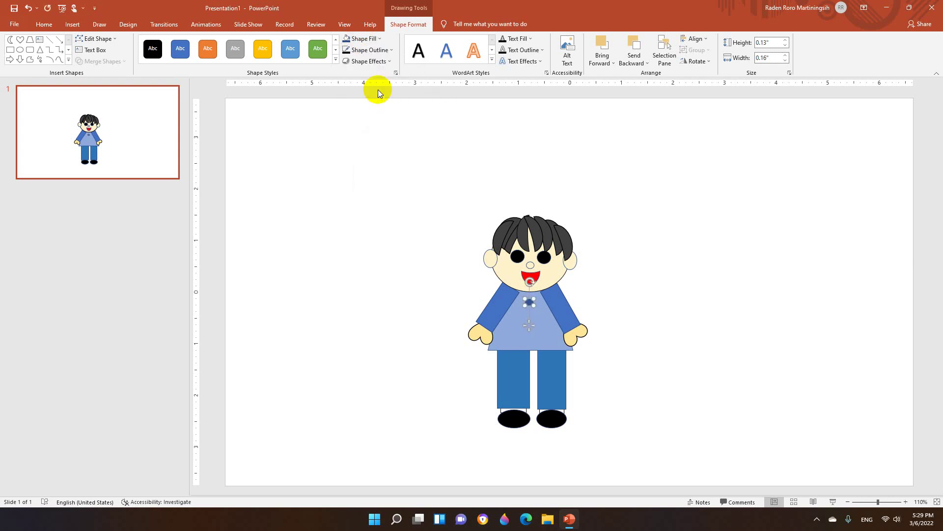
key(ctrl+v)
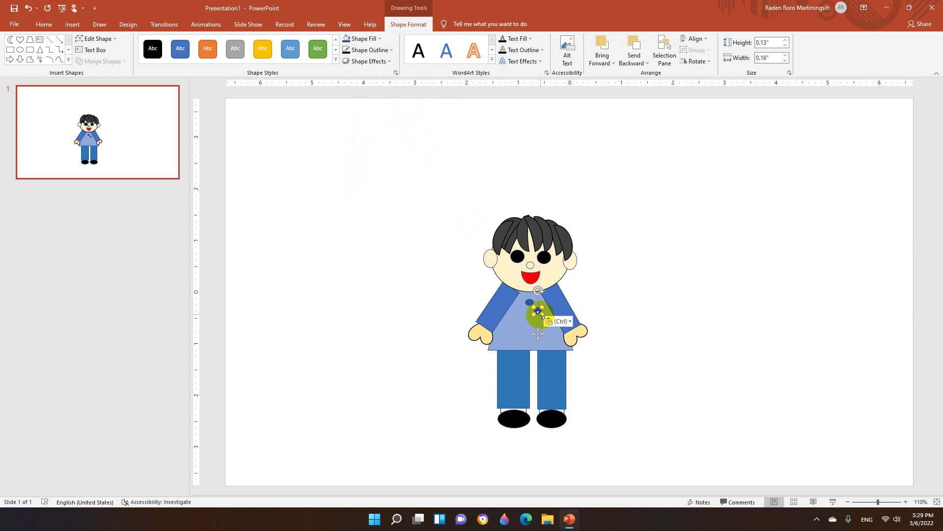
drag(538, 311, 531, 332)
key(ctrl+v)
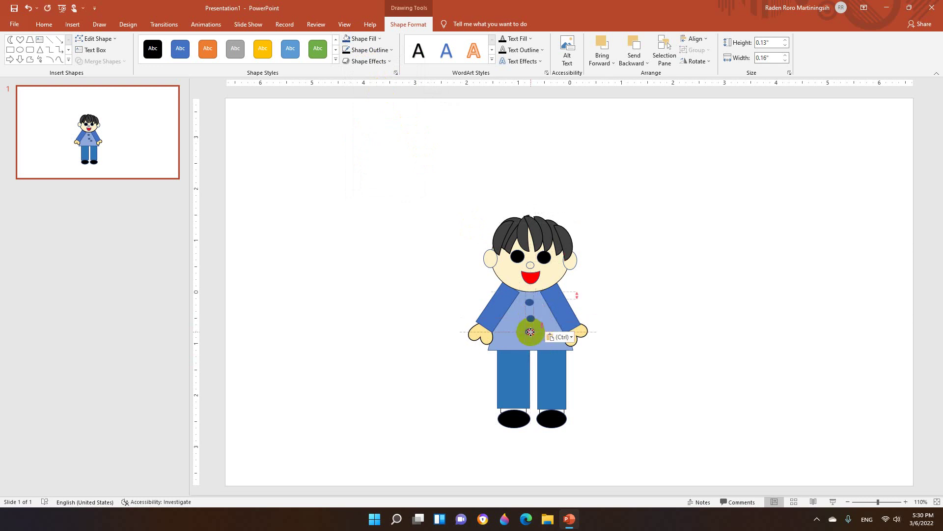
click(716, 298)
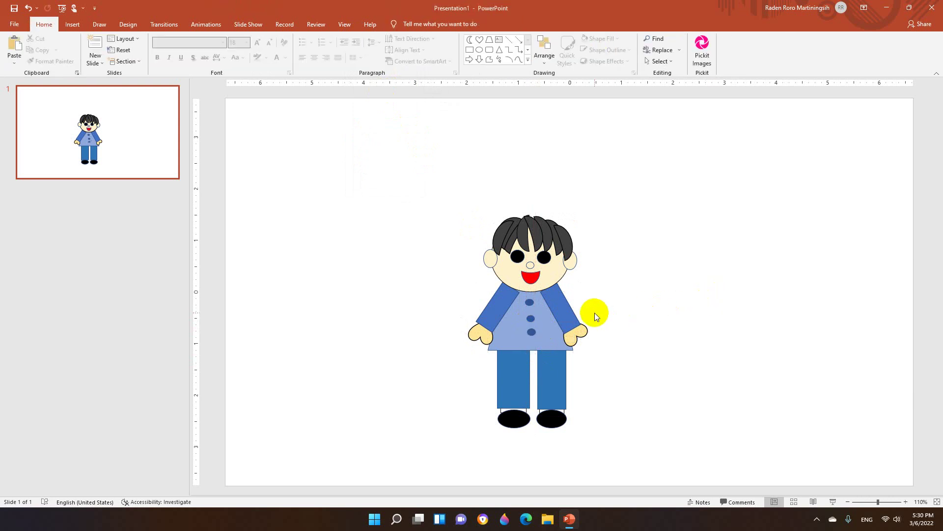
Select all the boy's shapes and combine them into one group
key(ctrl+a)
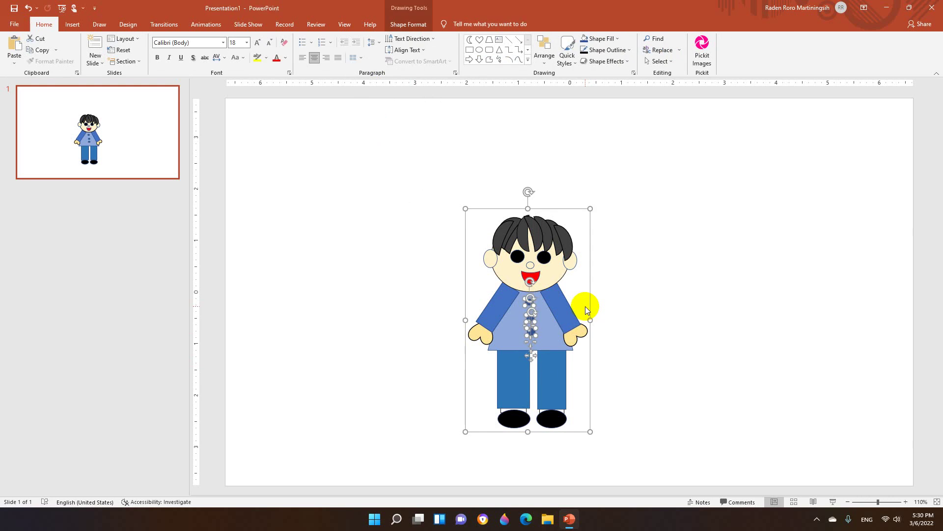
click(409, 24)
click(696, 50)
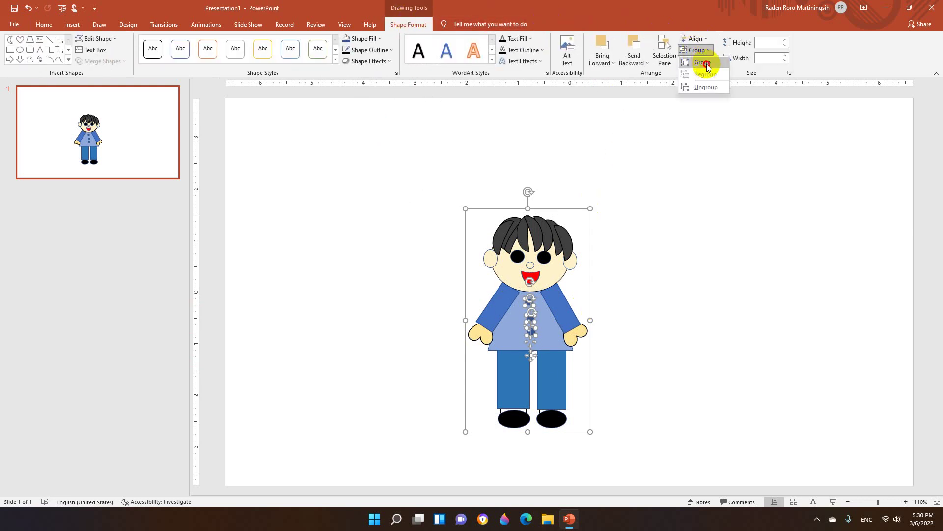
click(702, 60)
click(652, 255)
Duplicate the grouped boy twice, placing one copy to the right and one to the left
click(555, 288)
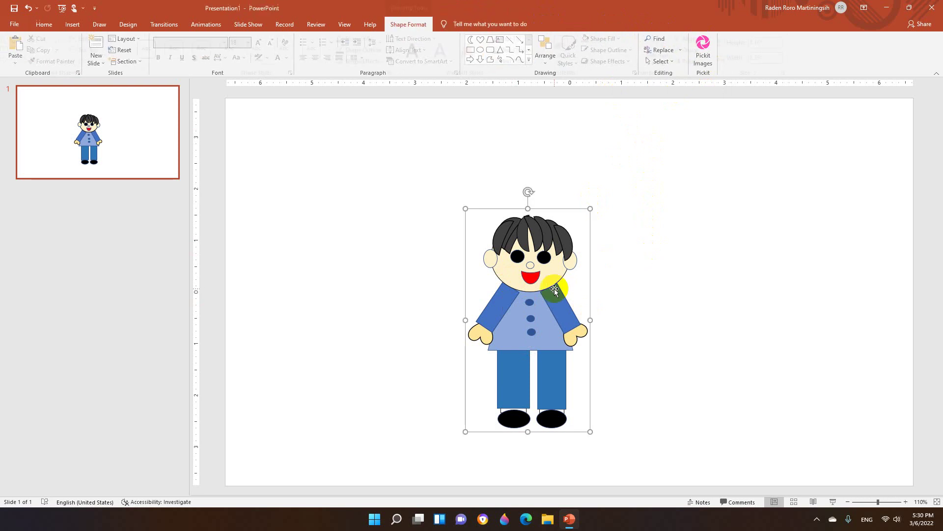
drag(554, 289, 659, 309)
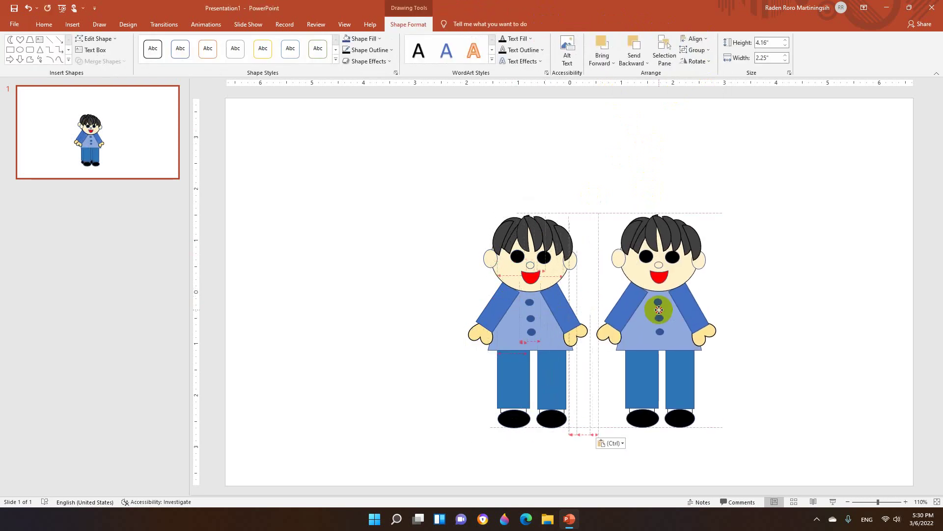
drag(650, 308, 403, 319)
click(756, 240)
click(91, 101)
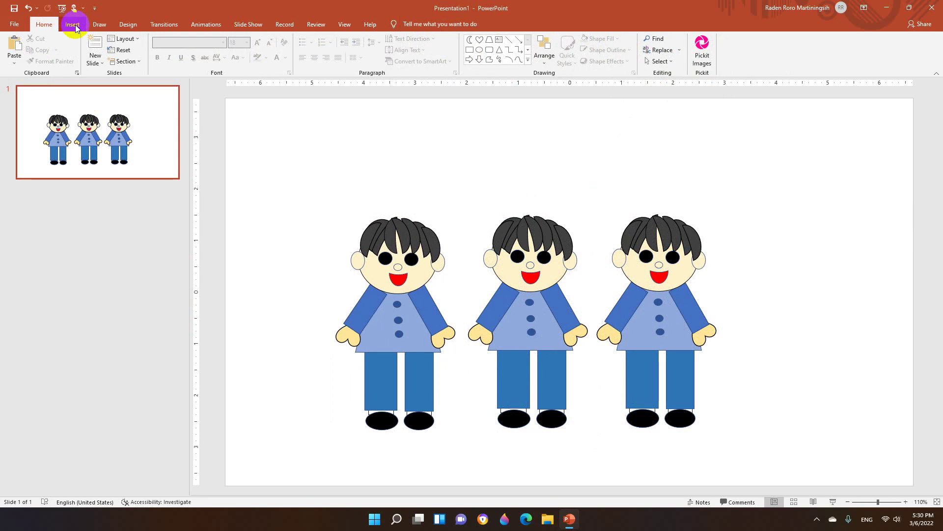
Give the slide background a light-blue solid fill through Format Background
click(128, 25)
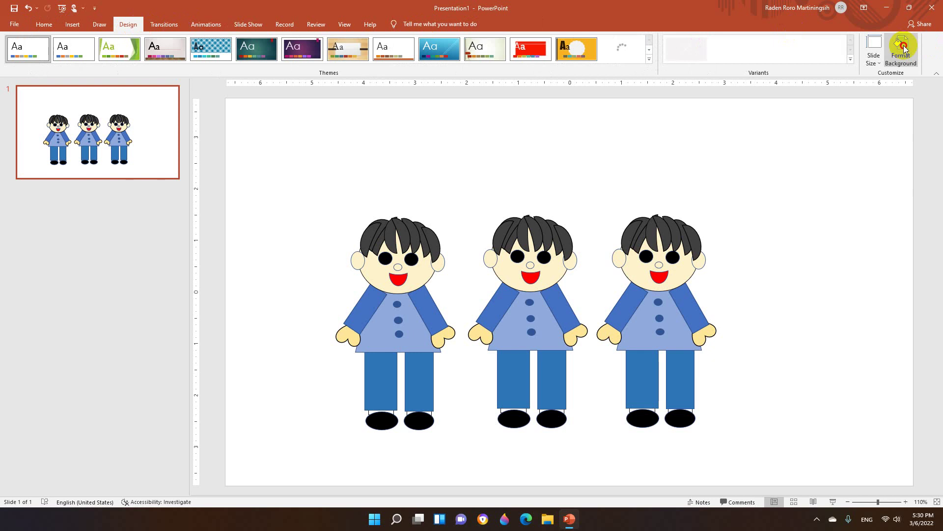
click(904, 45)
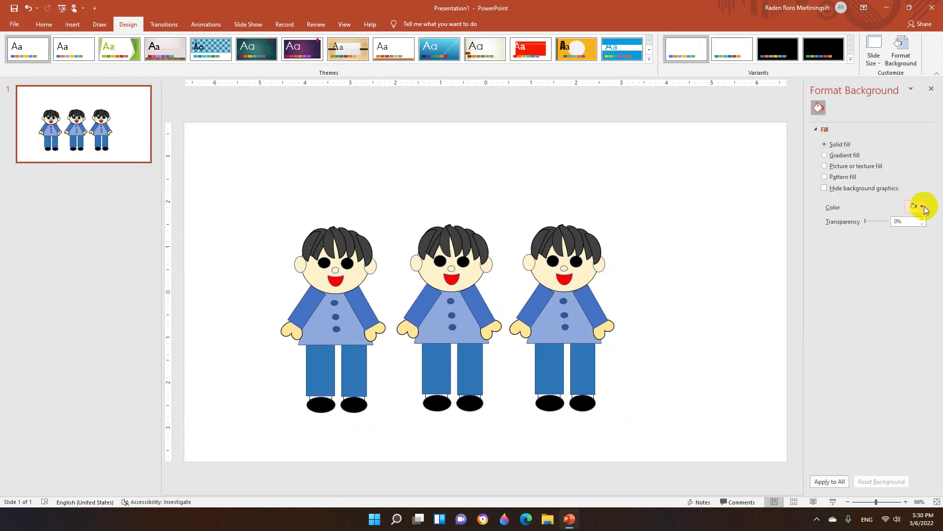
click(922, 207)
click(931, 251)
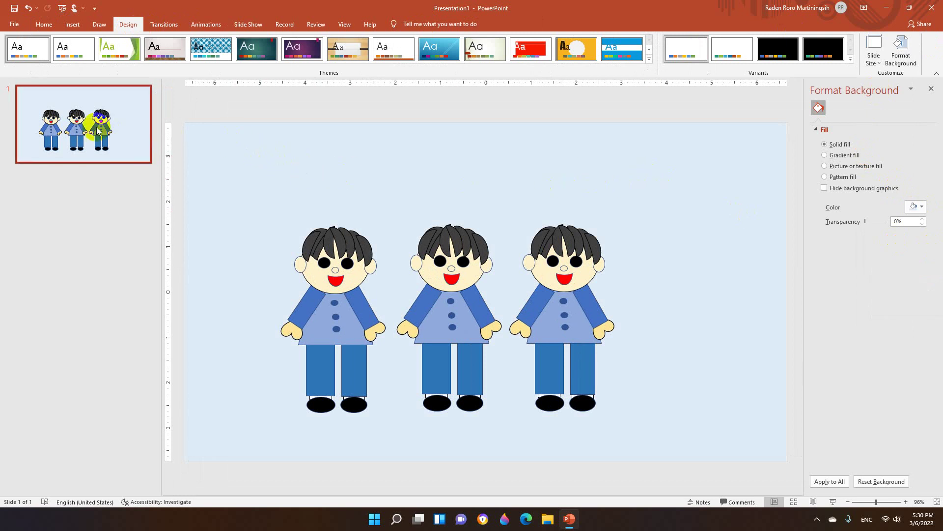
click(72, 26)
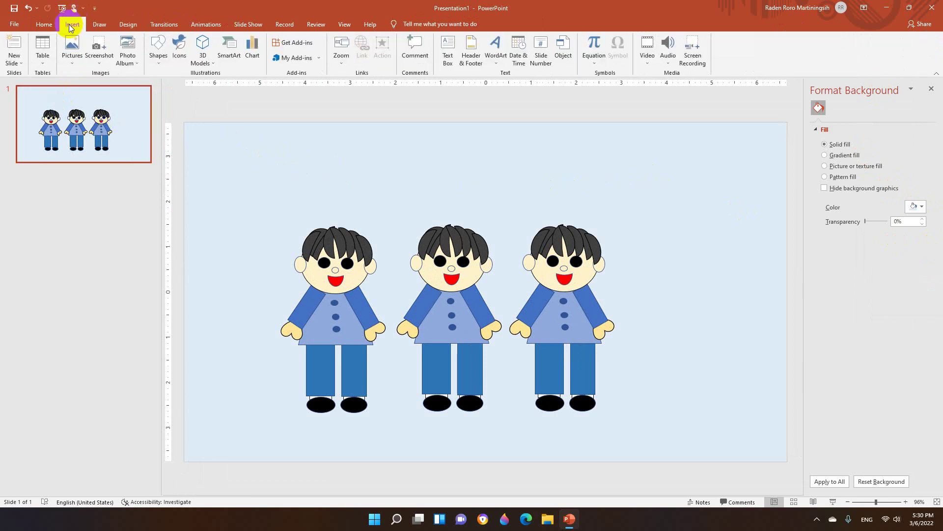
Draw a thin rectangle bar across the top edge of the slide and copy it along the bottom edge
click(157, 45)
click(204, 84)
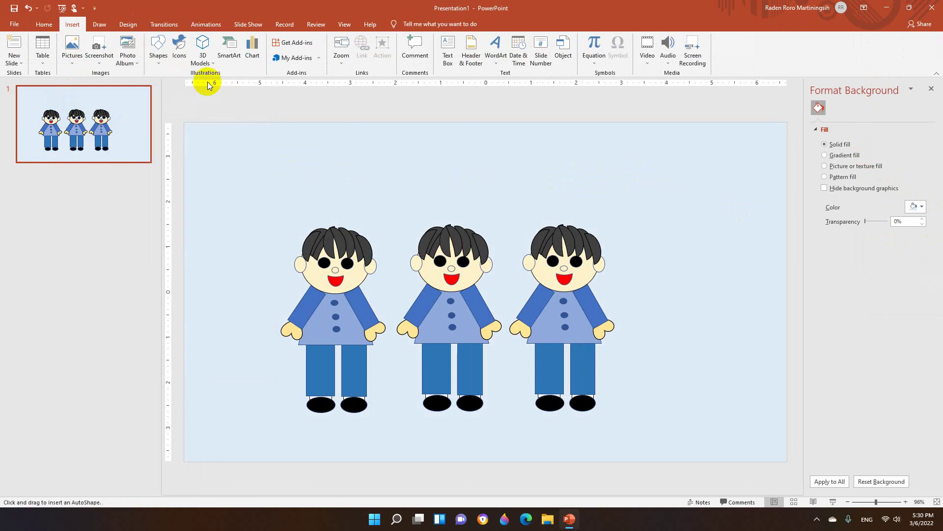
click(157, 44)
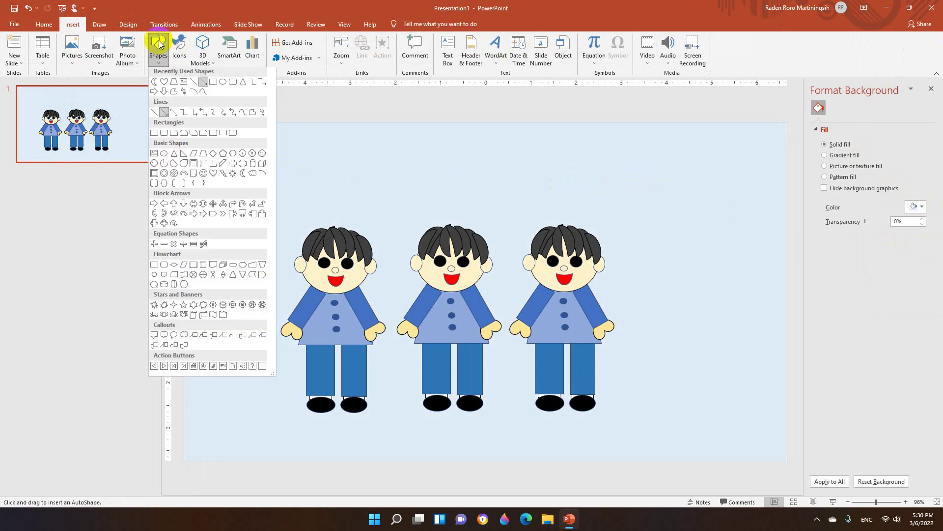
click(203, 84)
mouse_move(205, 122)
mouse_down()
mouse_move(241, 136)
mouse_move(791, 133)
mouse_up()
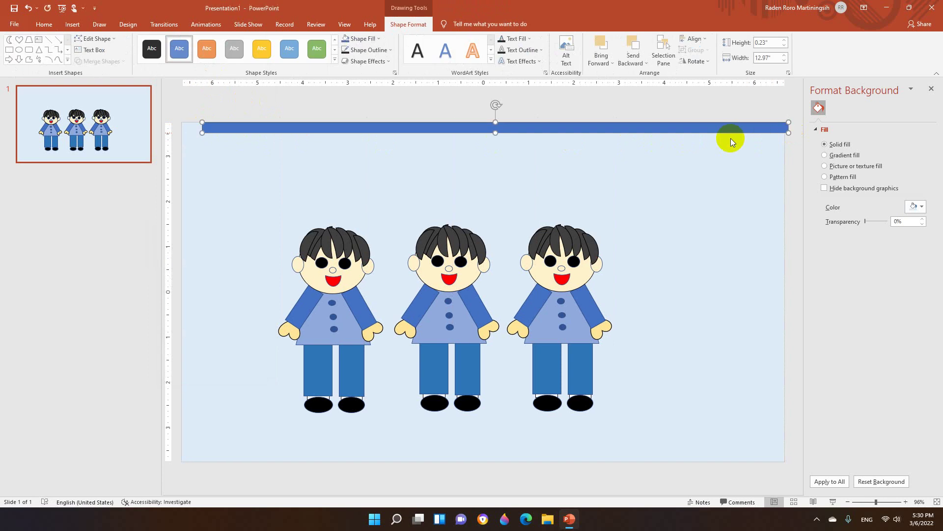
drag(712, 126, 688, 126)
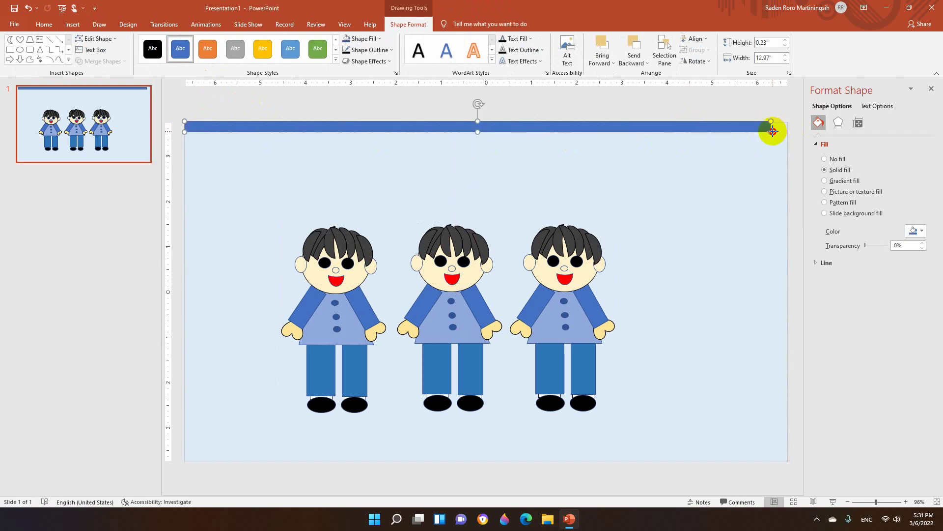
mouse_move(771, 132)
mouse_down()
mouse_move(787, 132)
mouse_move(664, 456)
mouse_up()
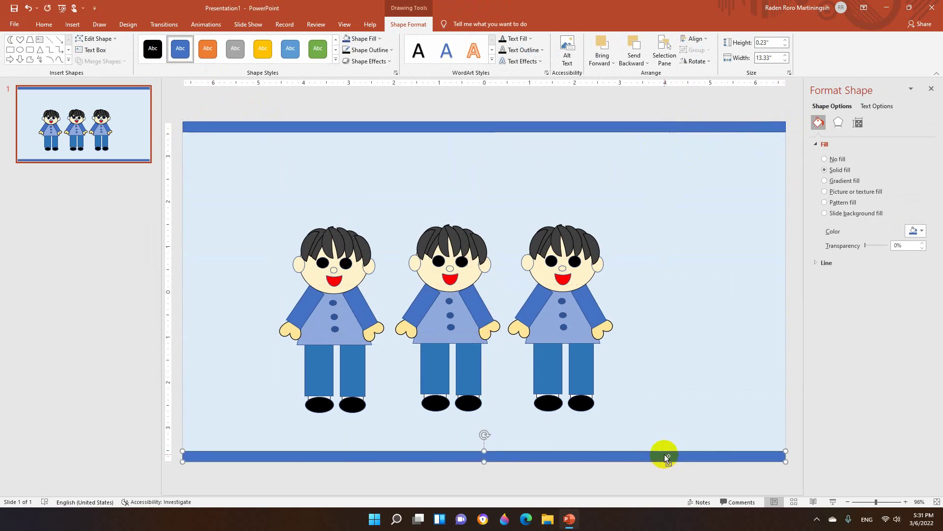
mouse_move(575, 457)
mouse_down()
mouse_move(579, 385)
mouse_move(594, 355)
mouse_up()
drag(792, 365, 528, 366)
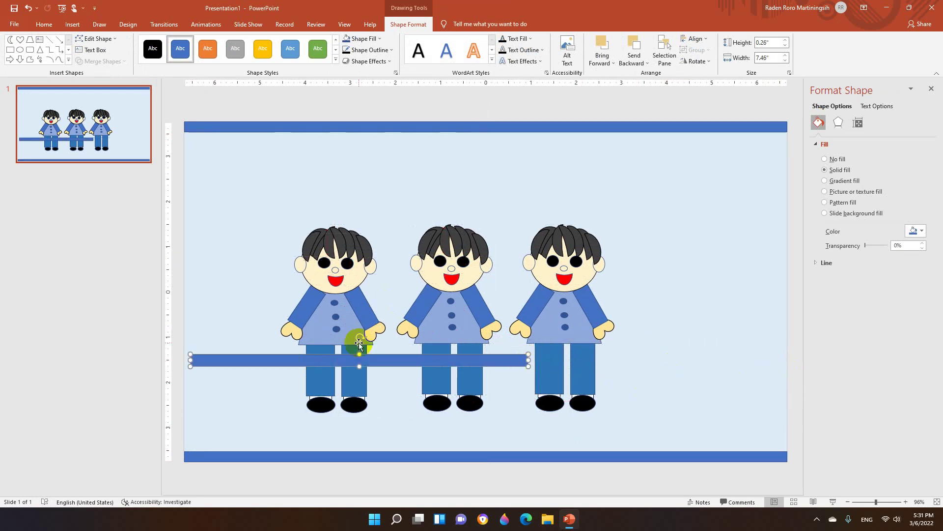
Add vertical bars with a matching blue outline along the slide's left and right edges
mouse_move(360, 338)
mouse_down()
mouse_move(400, 358)
mouse_move(780, 308)
mouse_up()
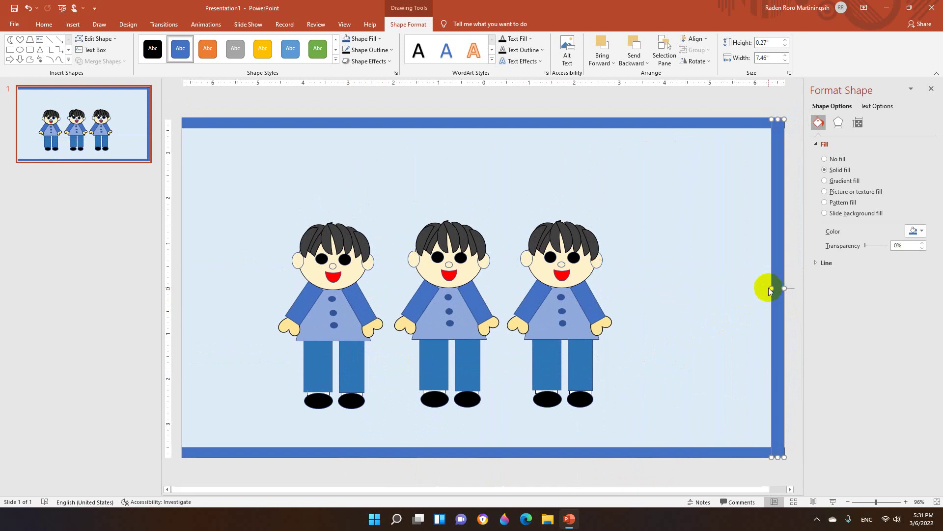
click(364, 51)
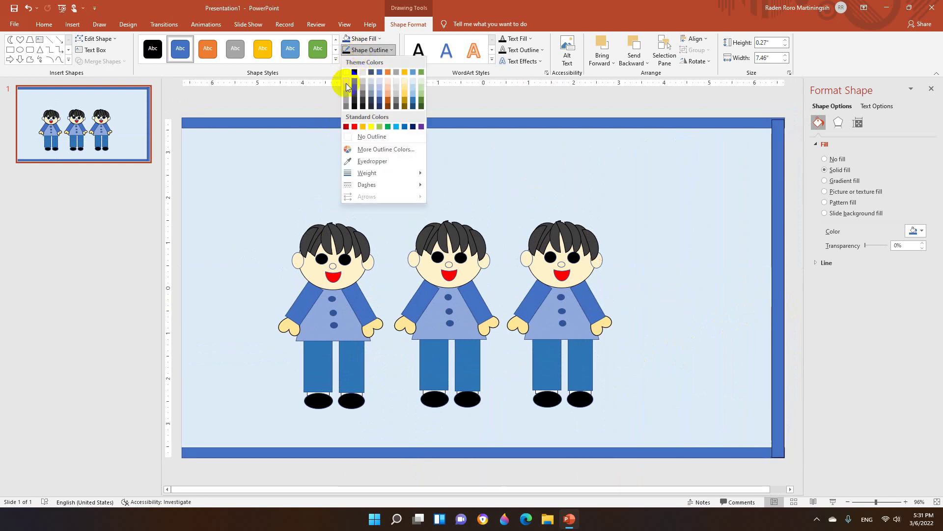
click(362, 133)
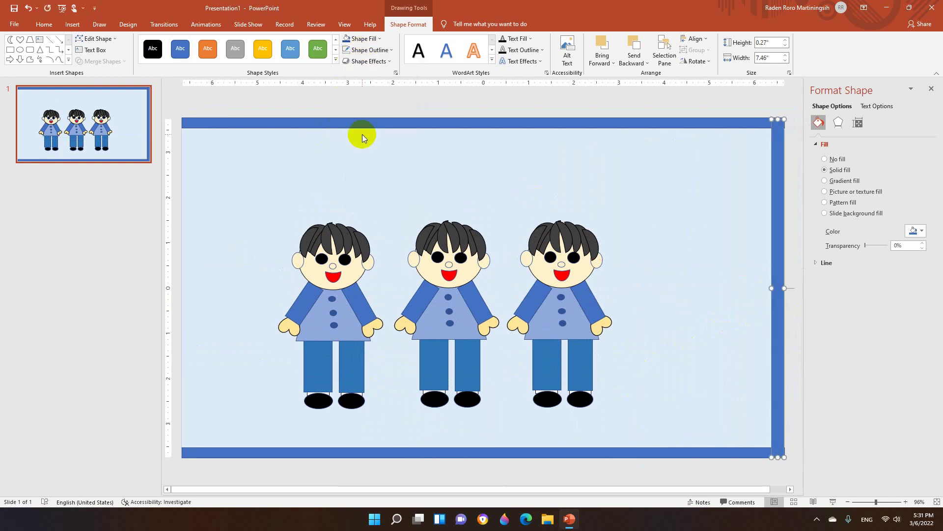
key(ctrl+v)
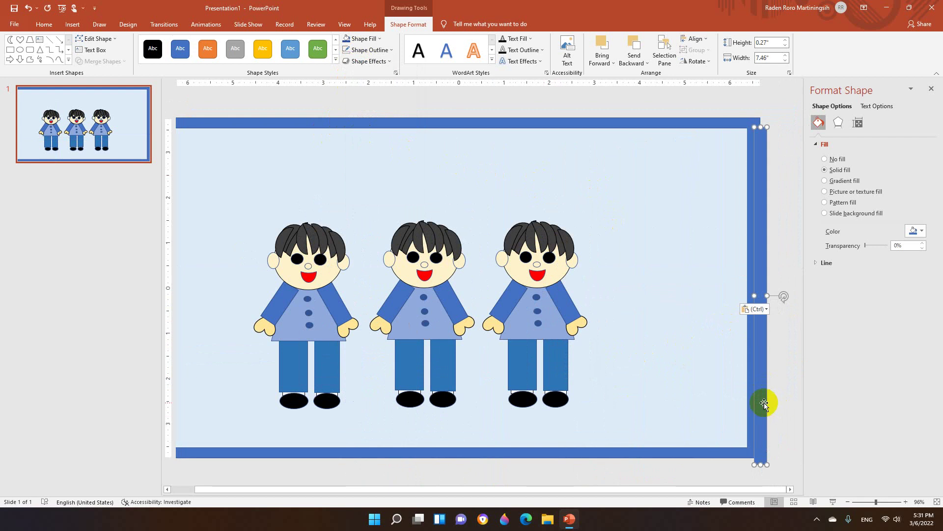
mouse_move(763, 401)
mouse_down()
mouse_move(218, 385)
mouse_move(188, 394)
mouse_up()
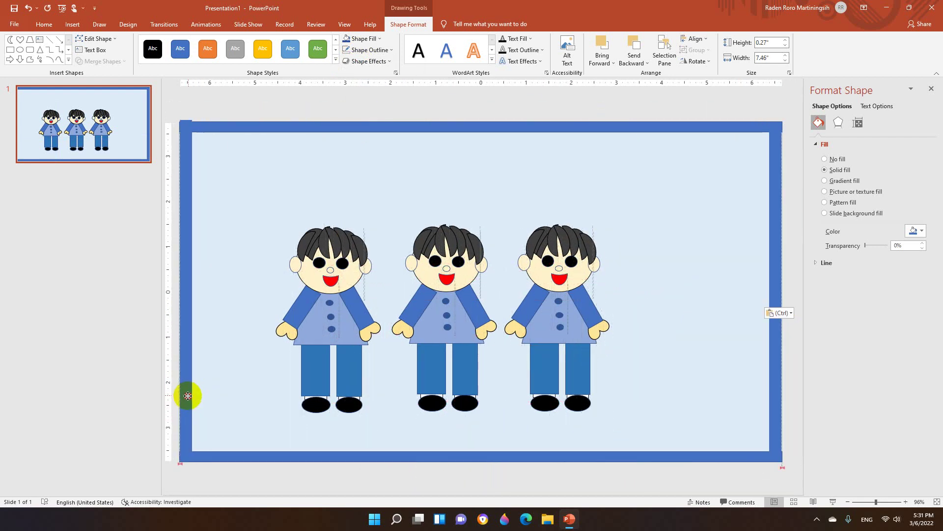
drag(189, 394, 186, 394)
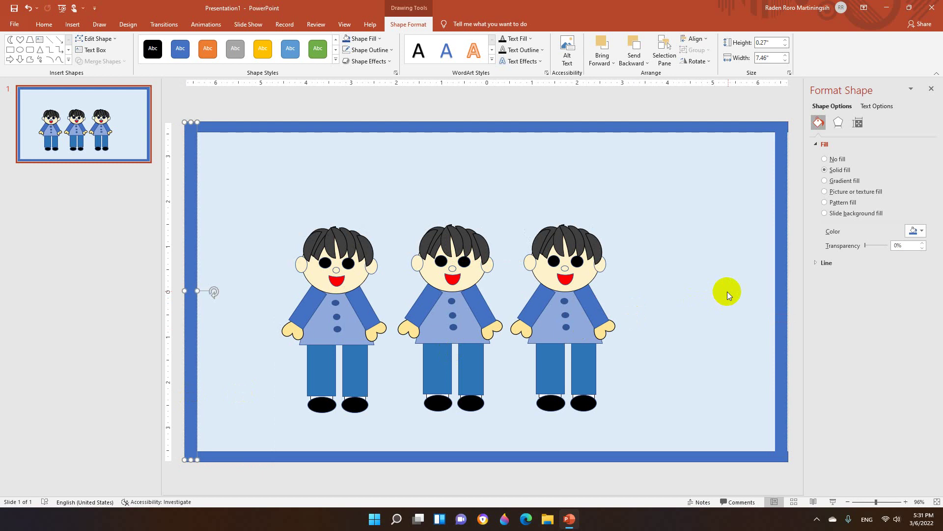
drag(774, 299, 779, 298)
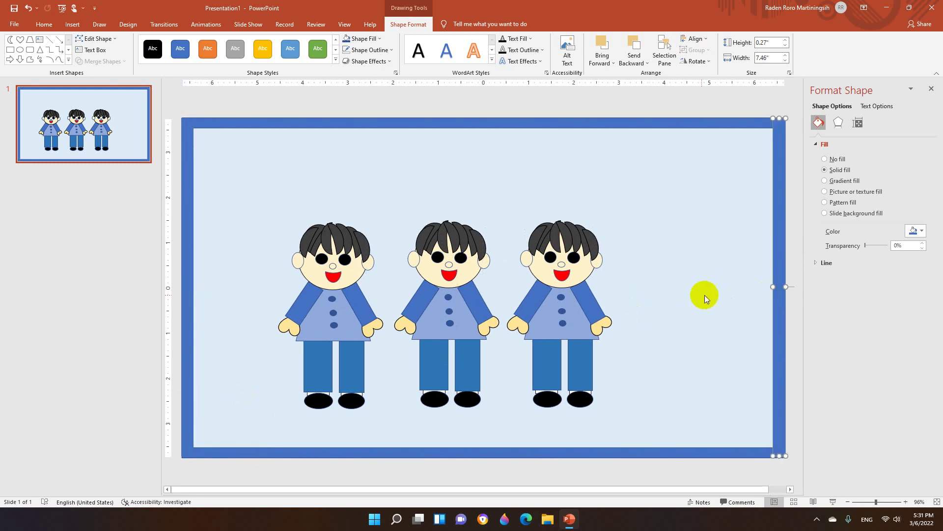
Copy the third boy to the right end of the row, evenly spaced beside the others
click(551, 305)
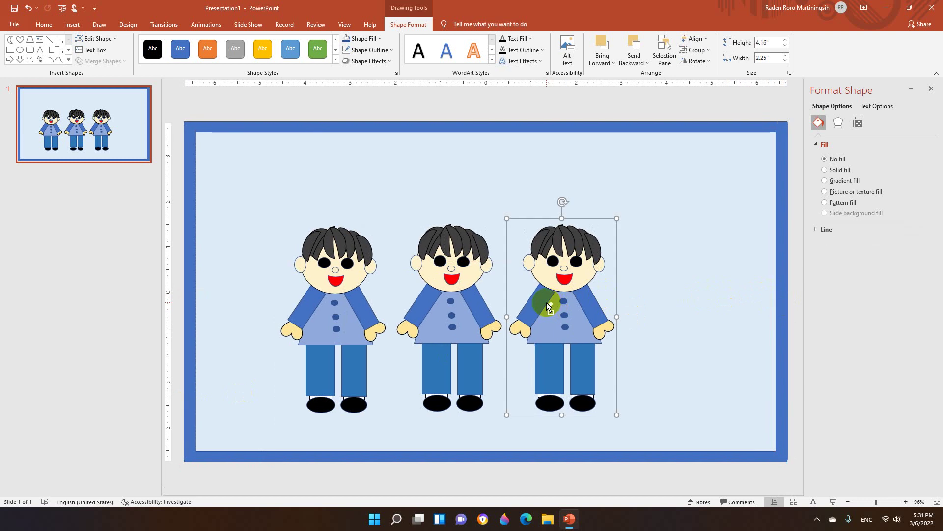
drag(548, 305, 674, 312)
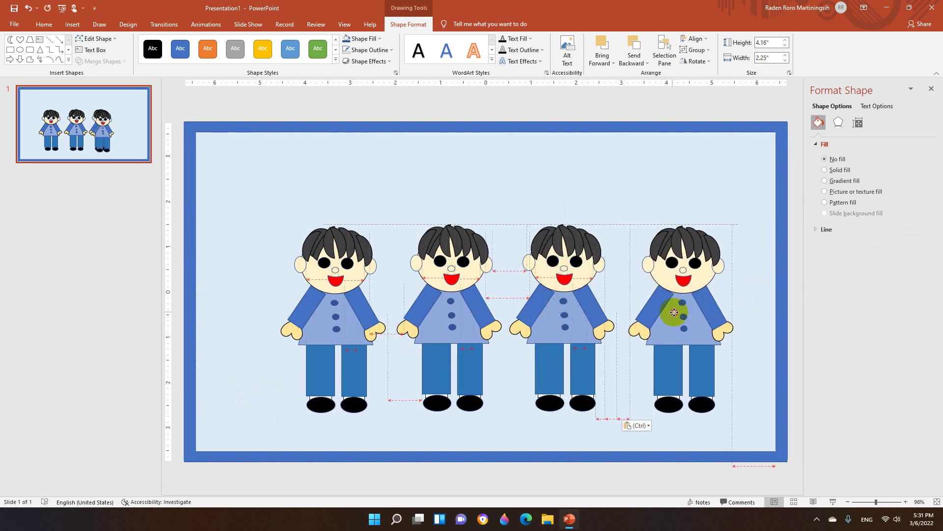
drag(674, 312, 671, 310)
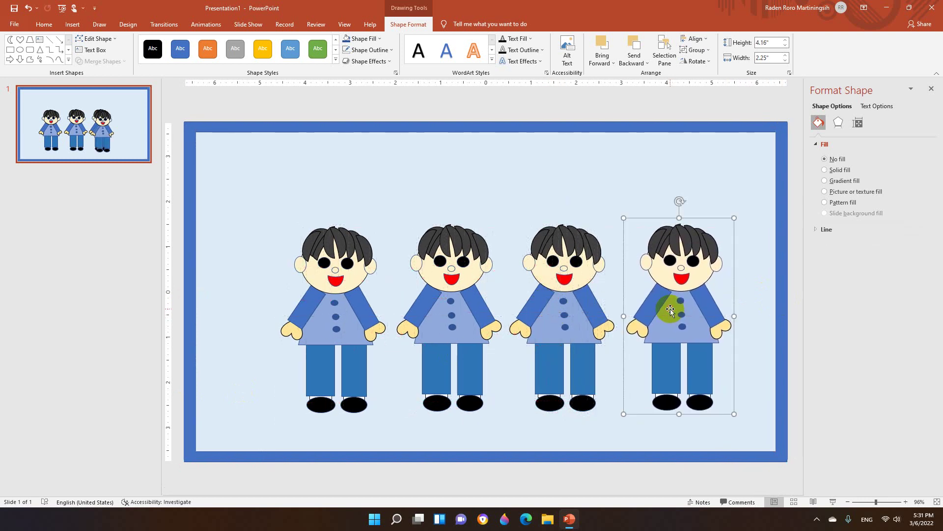